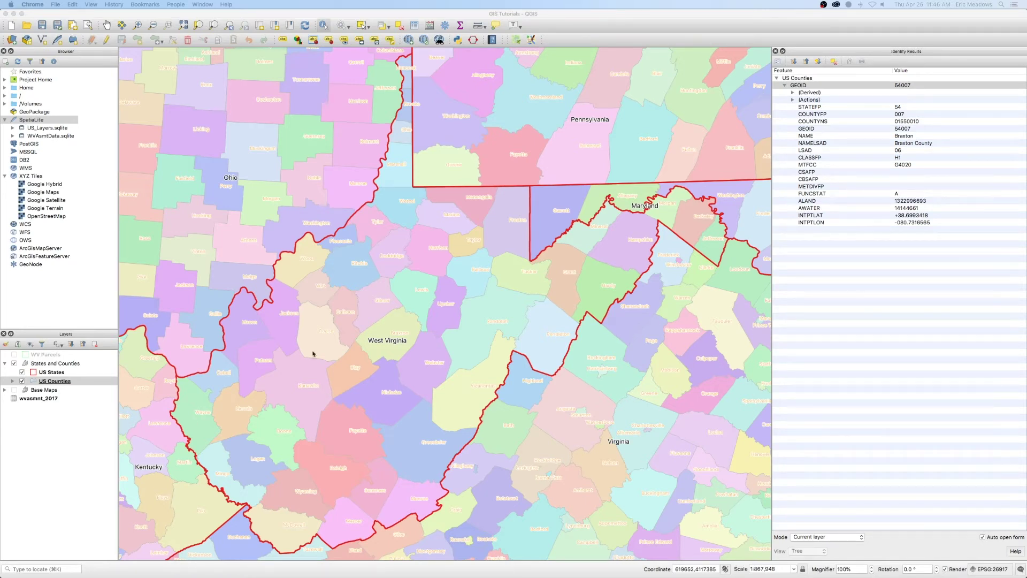
# - Bring the QGIS window to the front, then switch over to Chrome from the Dock
pyautogui.click(52, 14)
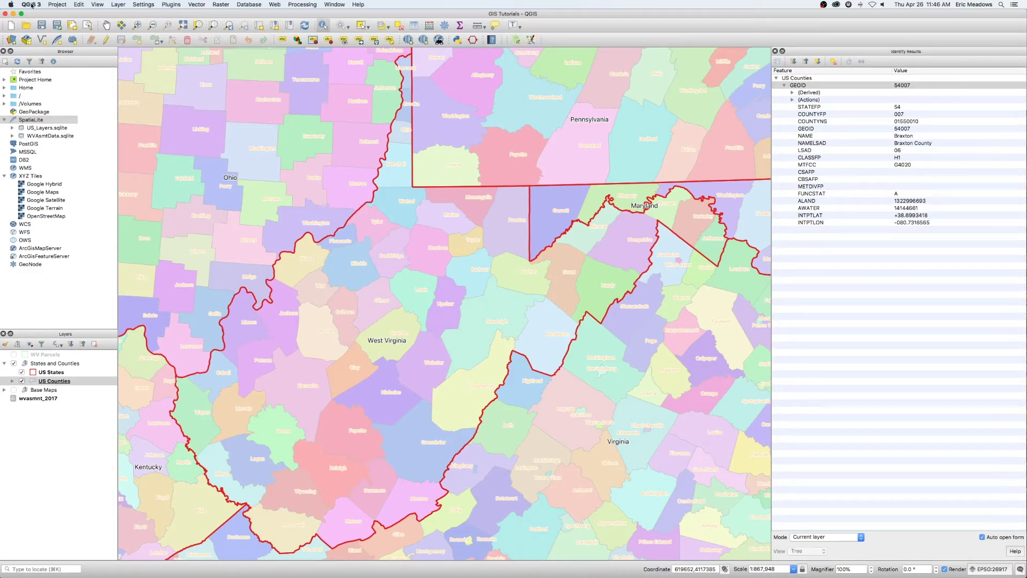
pyautogui.moveTo(533, 573)
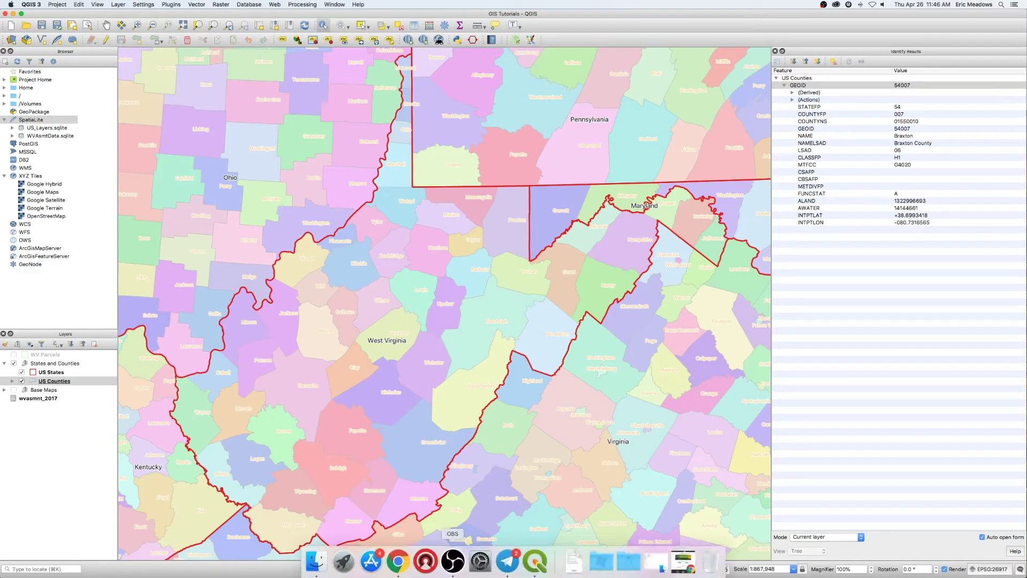
pyautogui.click(398, 561)
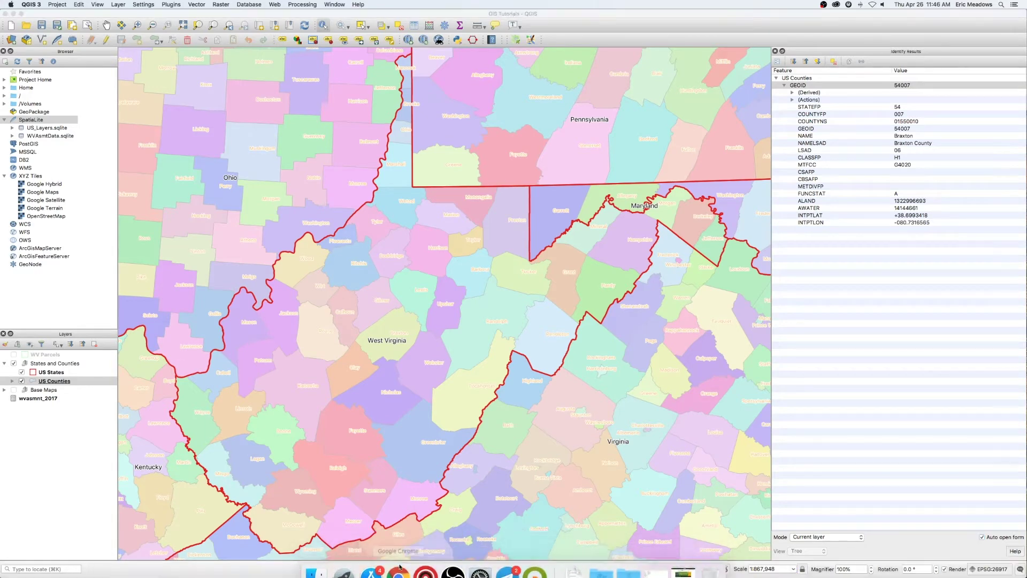
# - Restore the qgis.org Chrome window, drag it aside, then minimize it to reveal the county map
pyautogui.moveTo(400, 574)
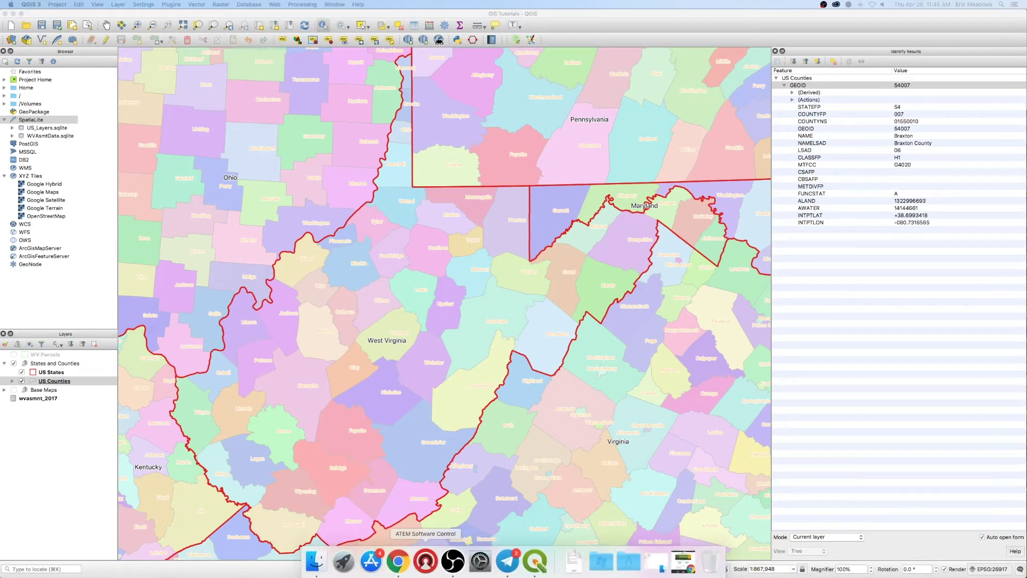
pyautogui.click(683, 561)
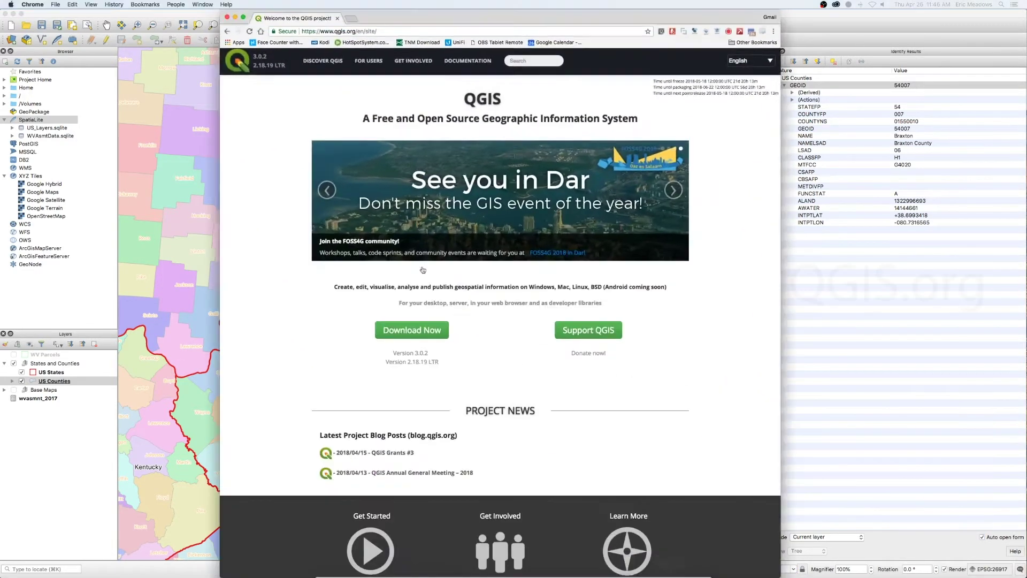
pyautogui.moveTo(413, 17); pyautogui.dragTo(360, 25)
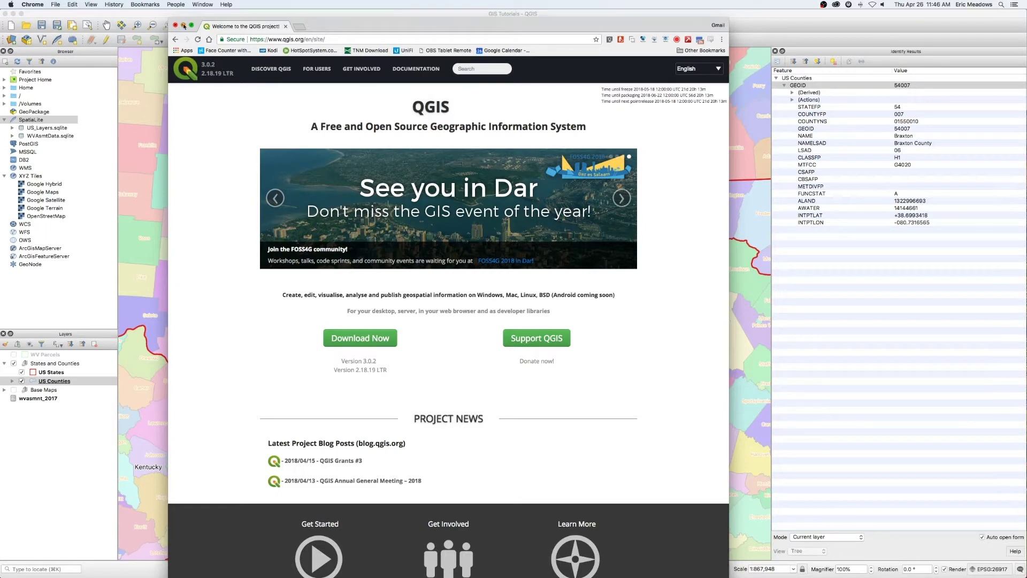
pyautogui.click(183, 25)
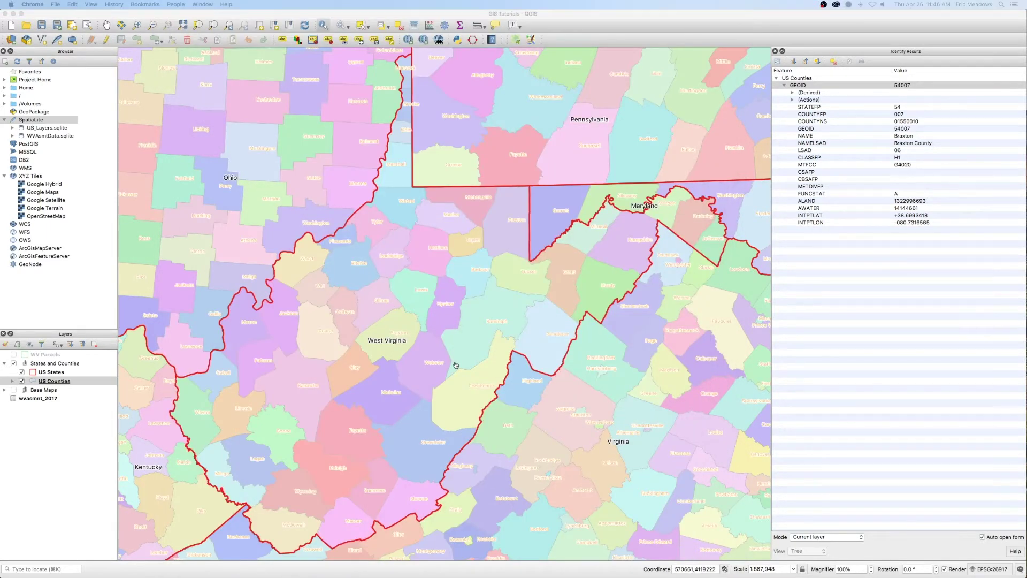
pyautogui.click(71, 16)
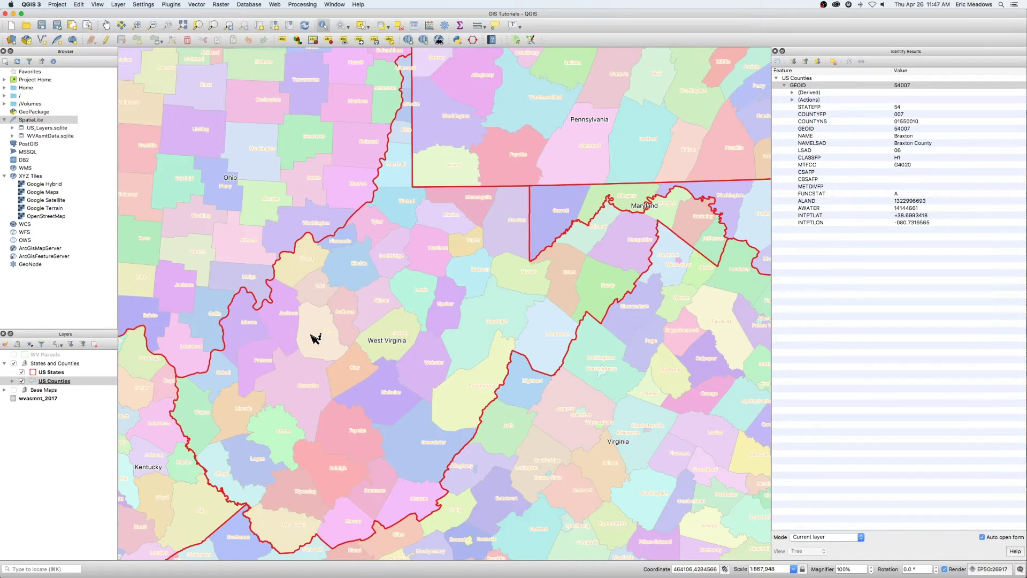
# - Enable the Google Hybrid base map under the counties and zoom into the Boone–Raleigh area
pyautogui.click(80, 373)
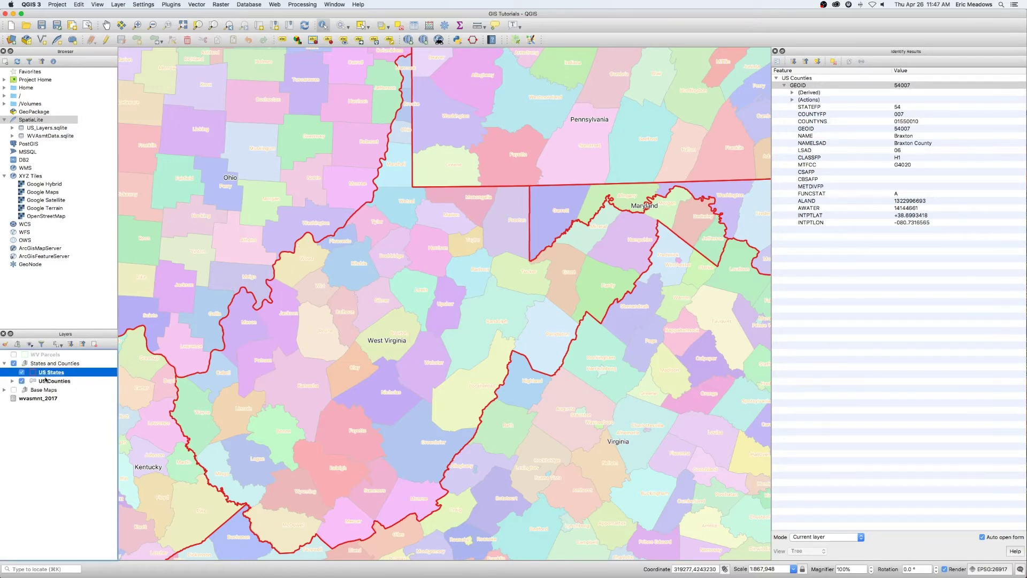
pyautogui.click(14, 363)
pyautogui.click(14, 363)
pyautogui.click(5, 391)
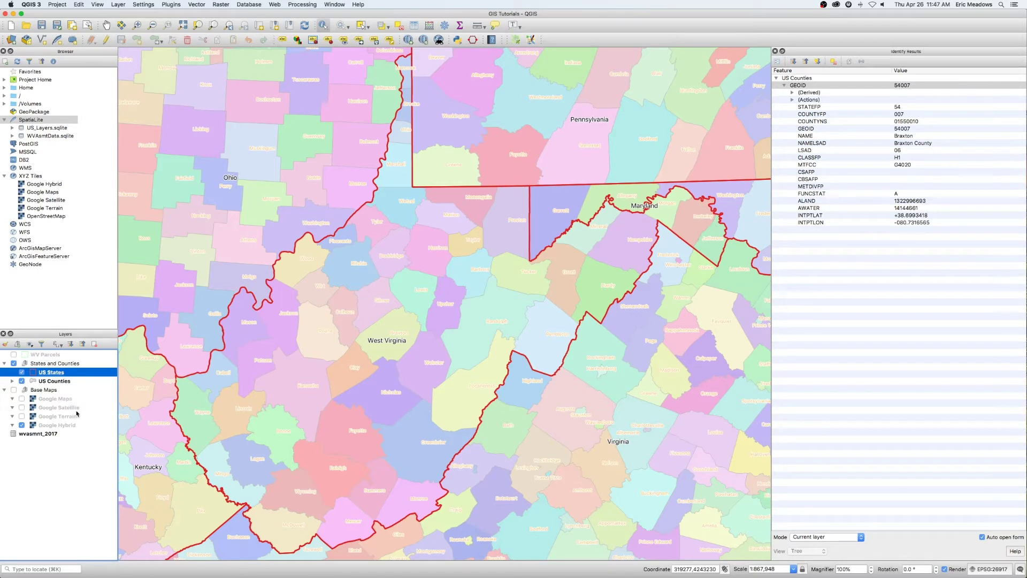
pyautogui.click(15, 390)
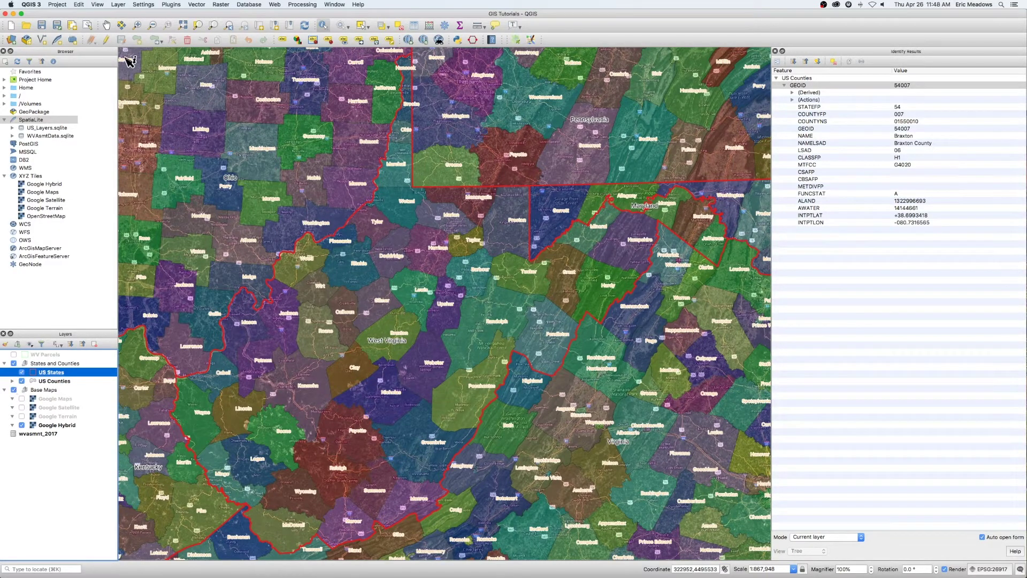
pyautogui.click(138, 25)
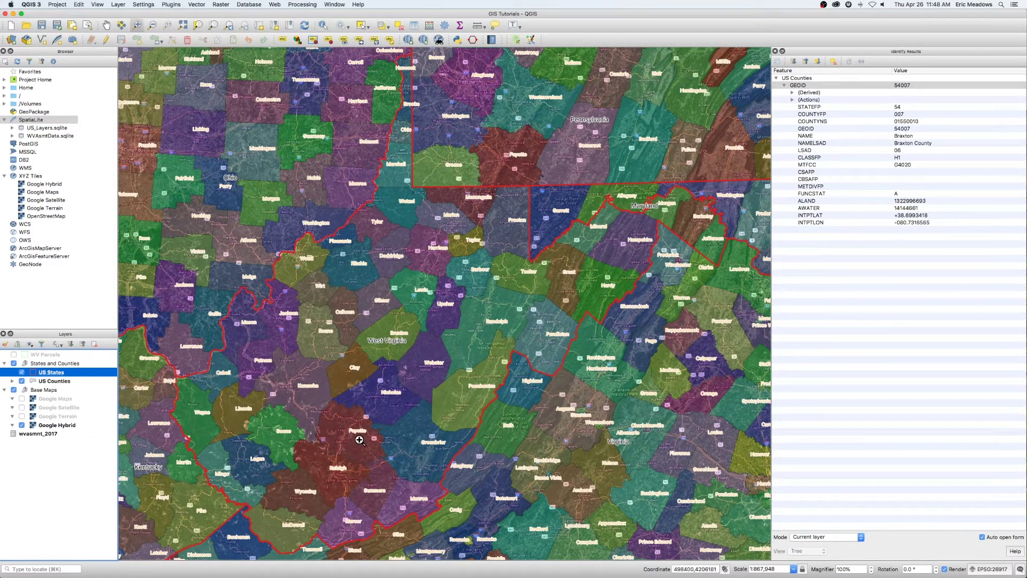
pyautogui.moveTo(268, 417); pyautogui.dragTo(333, 466)
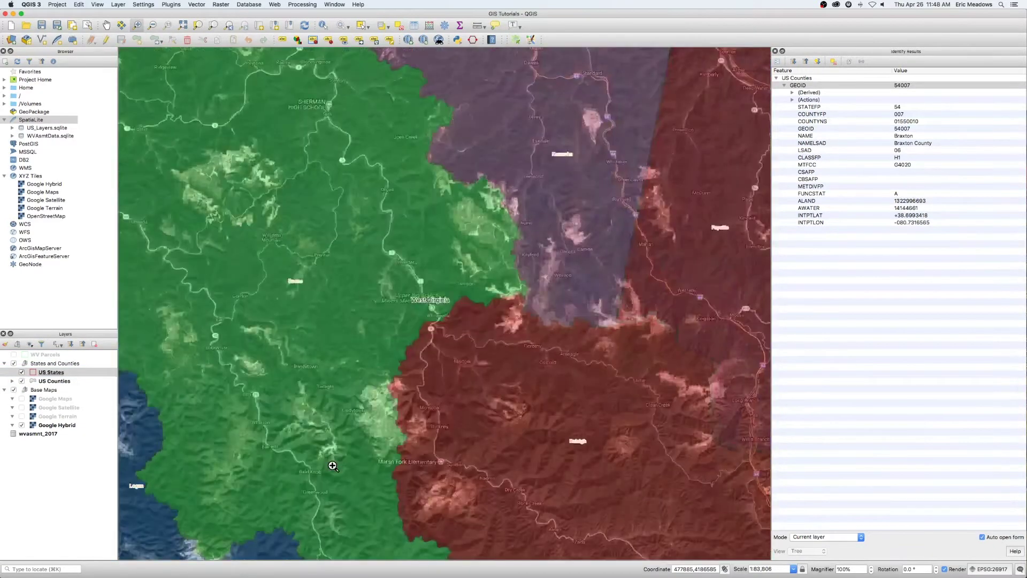
# - Toggle Base Maps, States and Counties, and WV Parcels, ending with parcels and imagery hidden
pyautogui.click(13, 390)
pyautogui.click(13, 390)
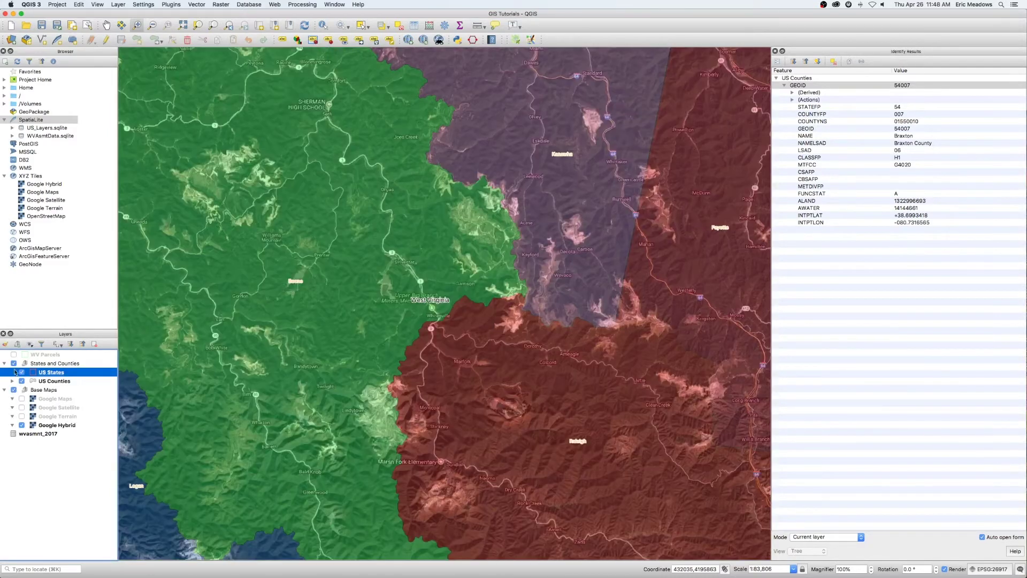
pyautogui.click(13, 363)
pyautogui.click(13, 390)
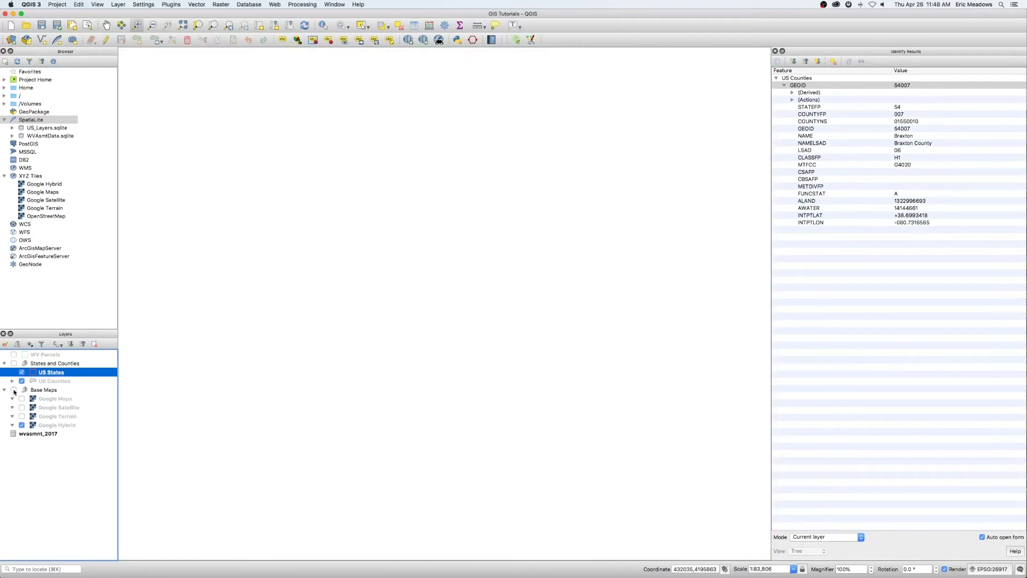
pyautogui.click(14, 355)
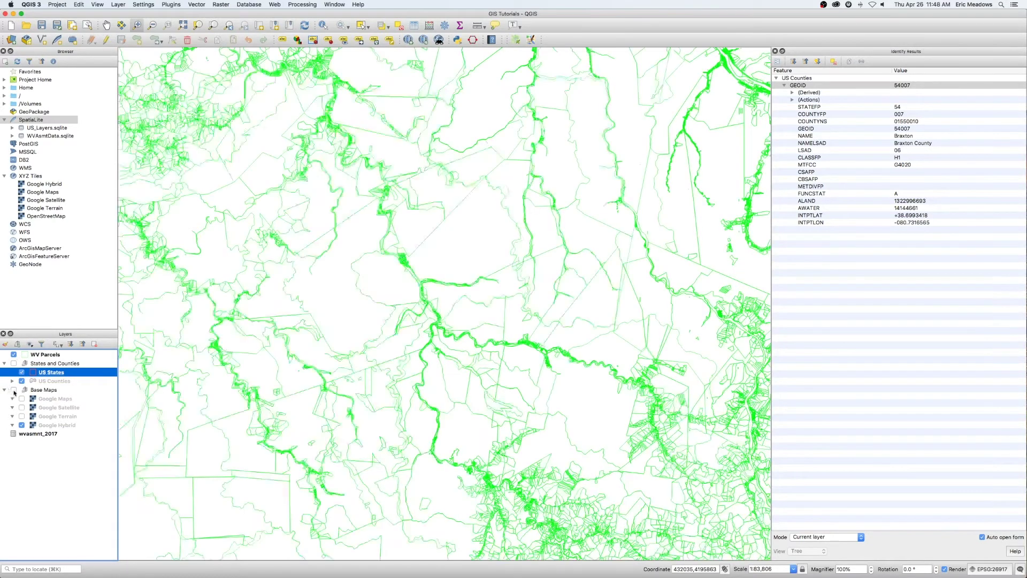
pyautogui.click(13, 390)
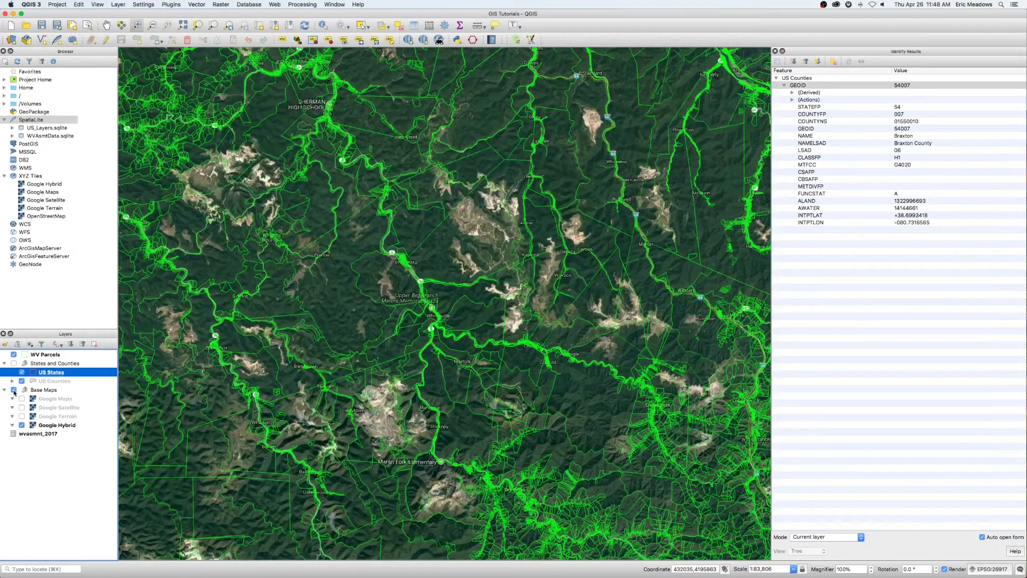
pyautogui.click(14, 364)
pyautogui.click(14, 354)
pyautogui.click(13, 390)
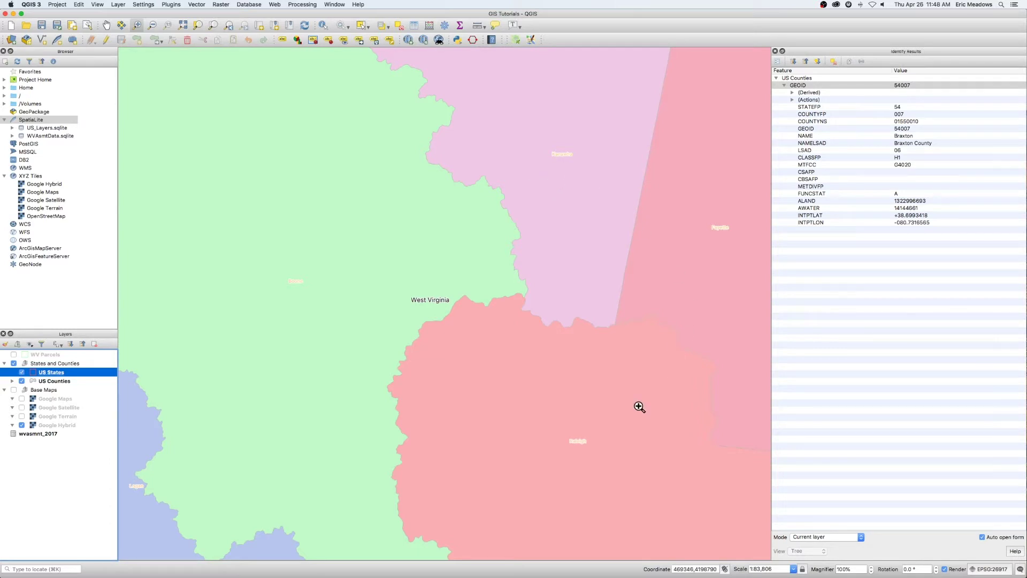
# - Zoom out with the mouse wheel until West Virginia and its neighbouring states are visible
pyautogui.scroll(-2, 438, 314)
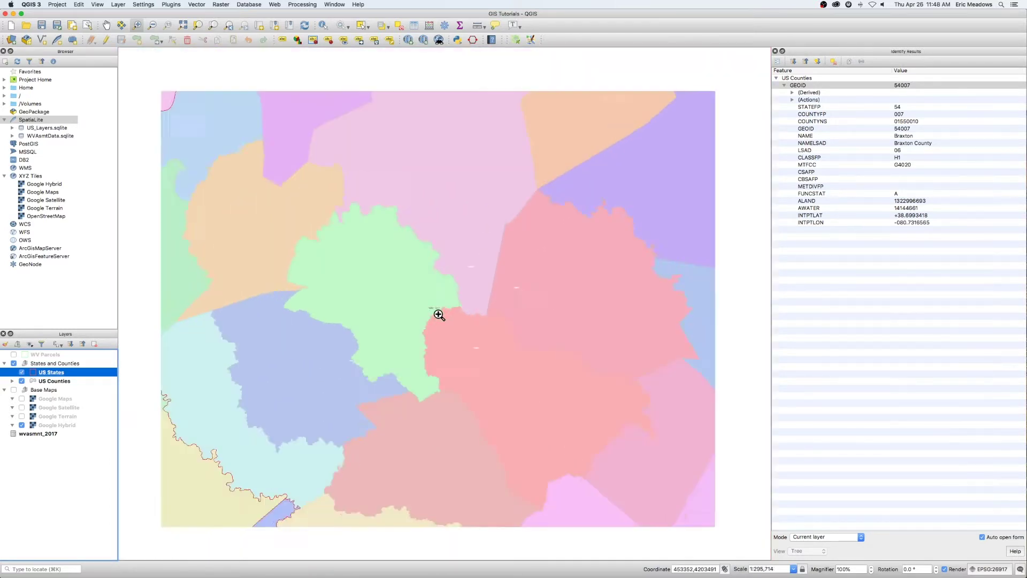
pyautogui.scroll(-3, 438, 314)
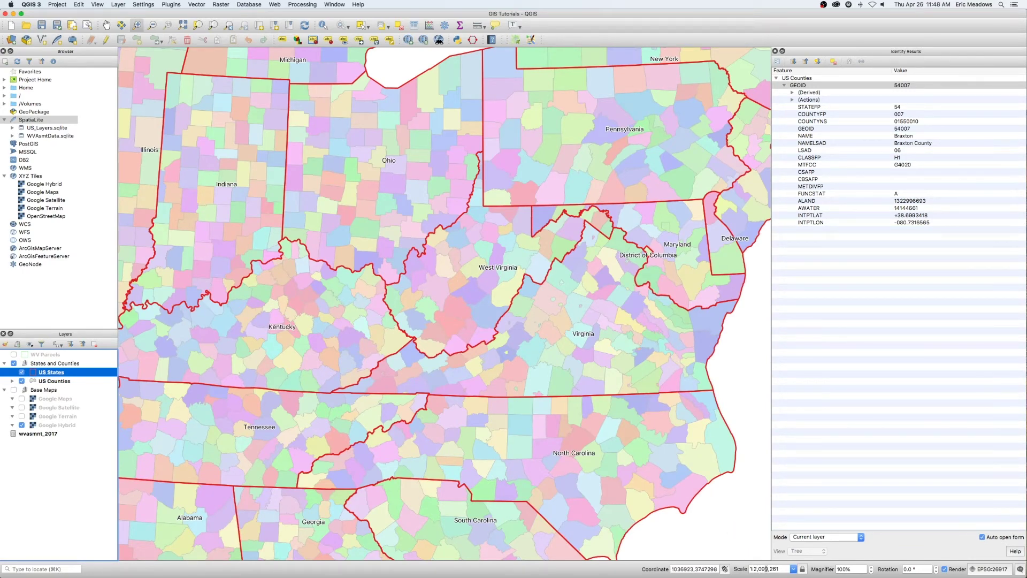
pyautogui.scroll(3, 451, 274)
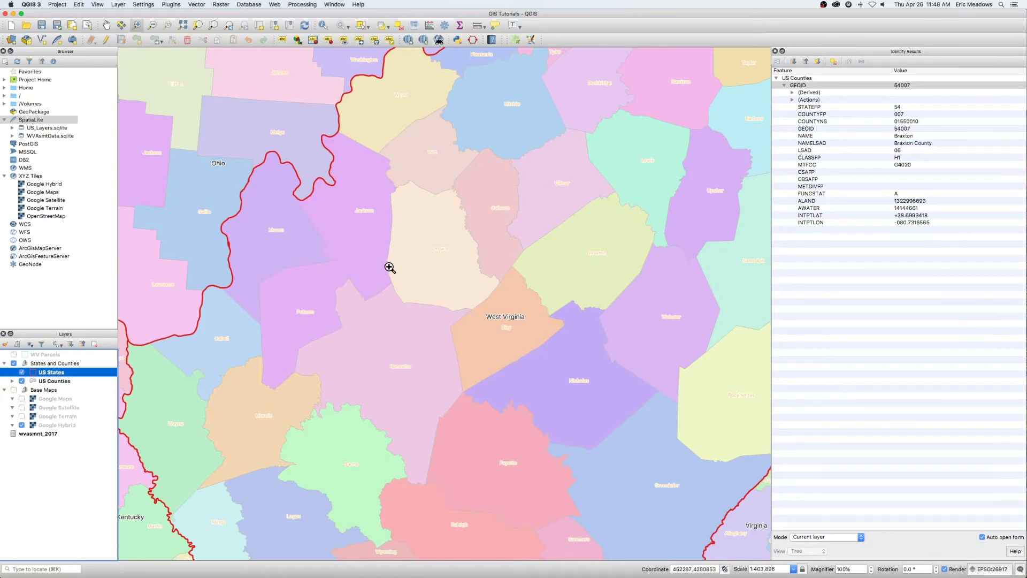
pyautogui.scroll(-2, 419, 297)
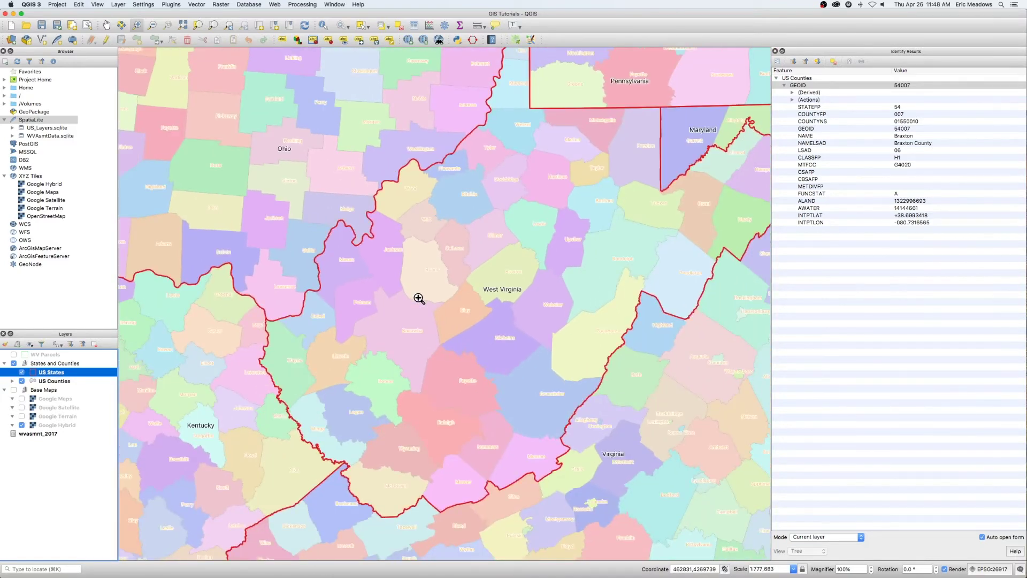
pyautogui.scroll(-2, 384, 316)
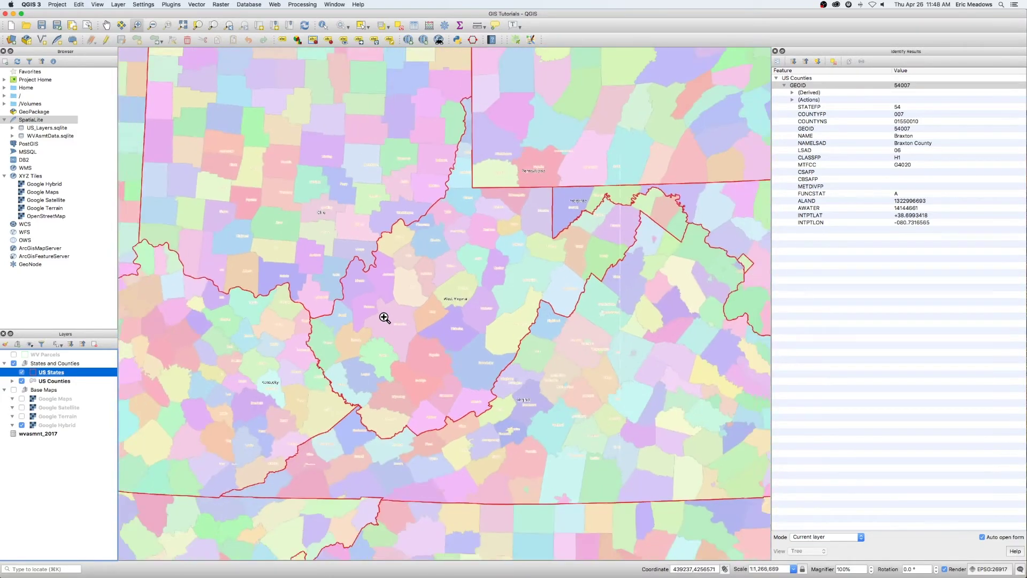
pyautogui.scroll(1, 384, 317)
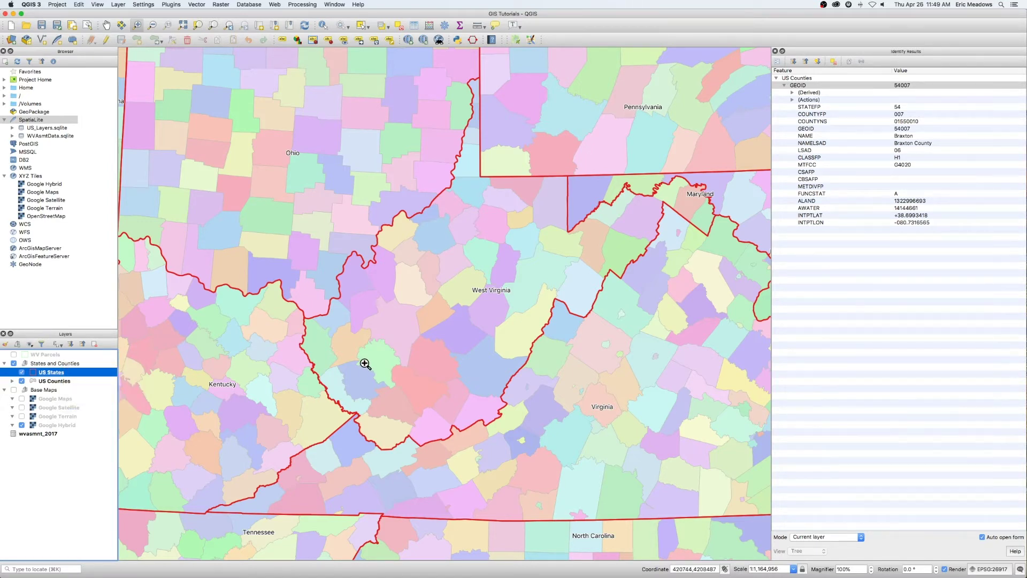
# - Zoom in on West Virginia, show WV Parcels over Google Hybrid, and identify the state feature
pyautogui.moveTo(364, 362); pyautogui.dragTo(404, 392)
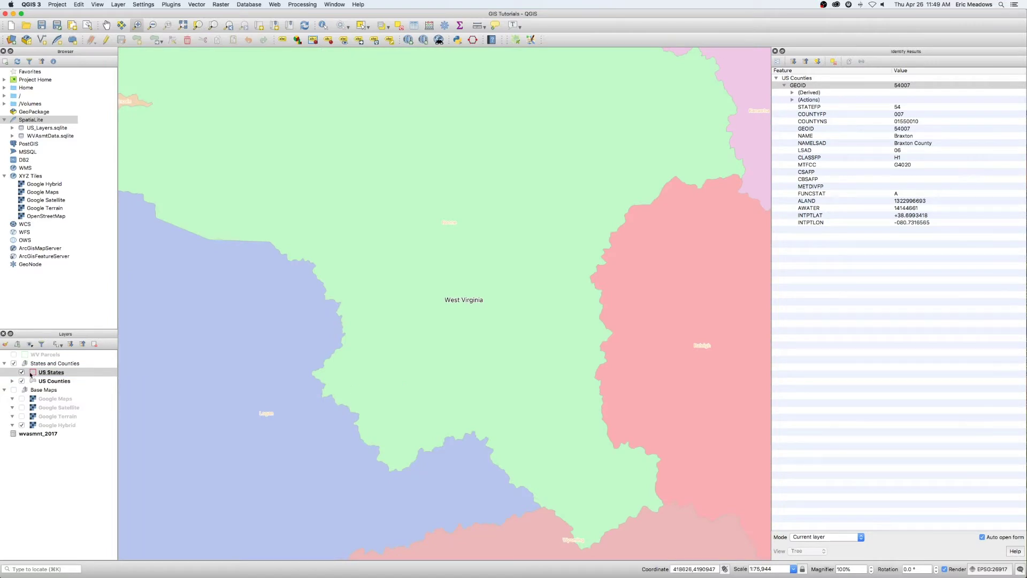
pyautogui.click(14, 363)
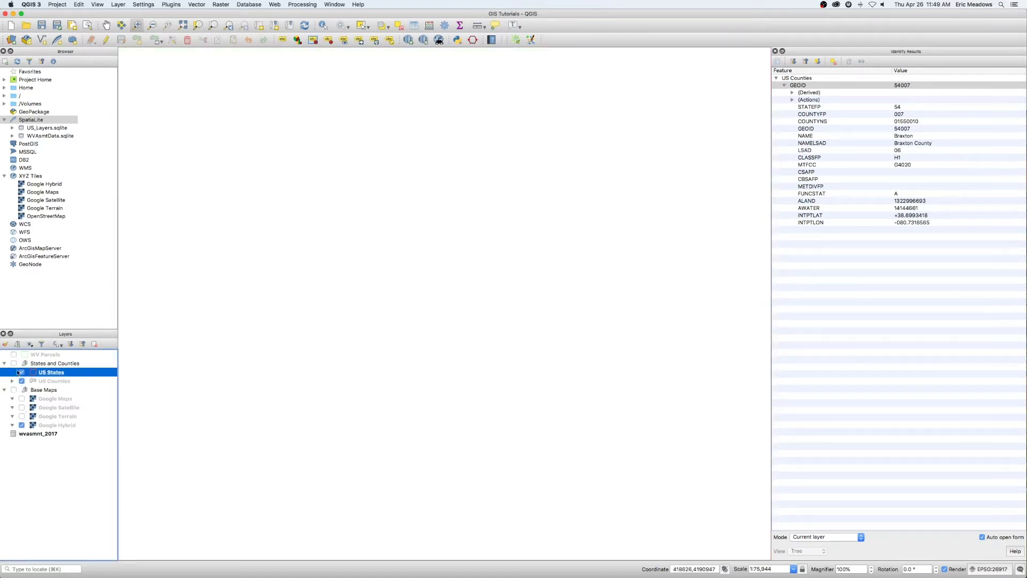
pyautogui.click(14, 354)
pyautogui.click(14, 389)
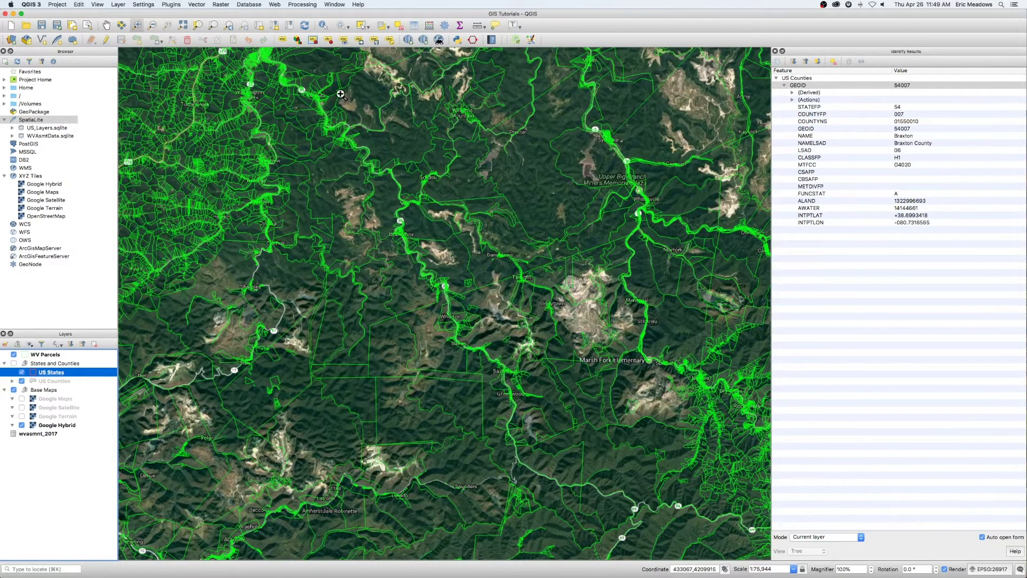
pyautogui.click(323, 25)
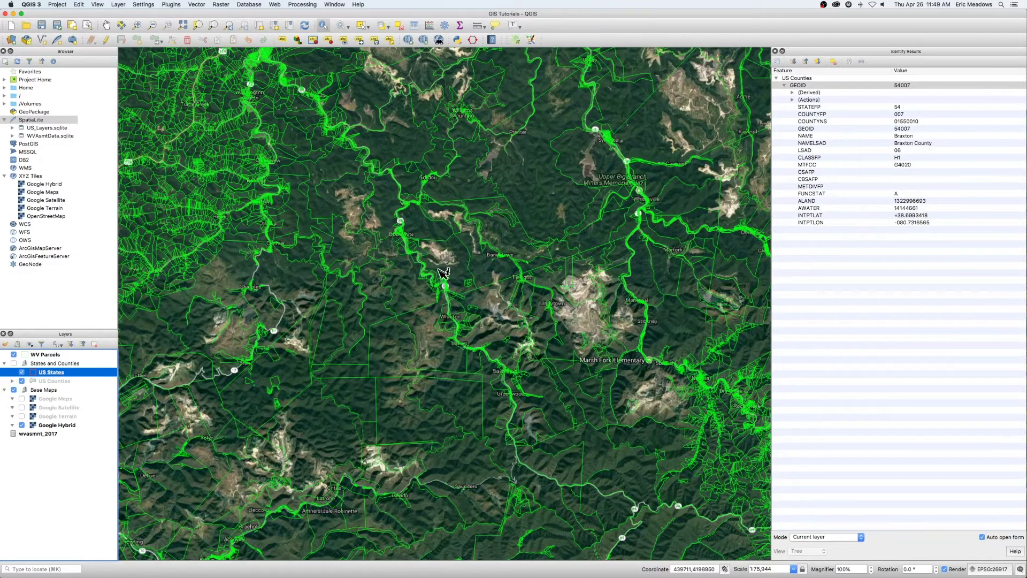
pyautogui.click(417, 295)
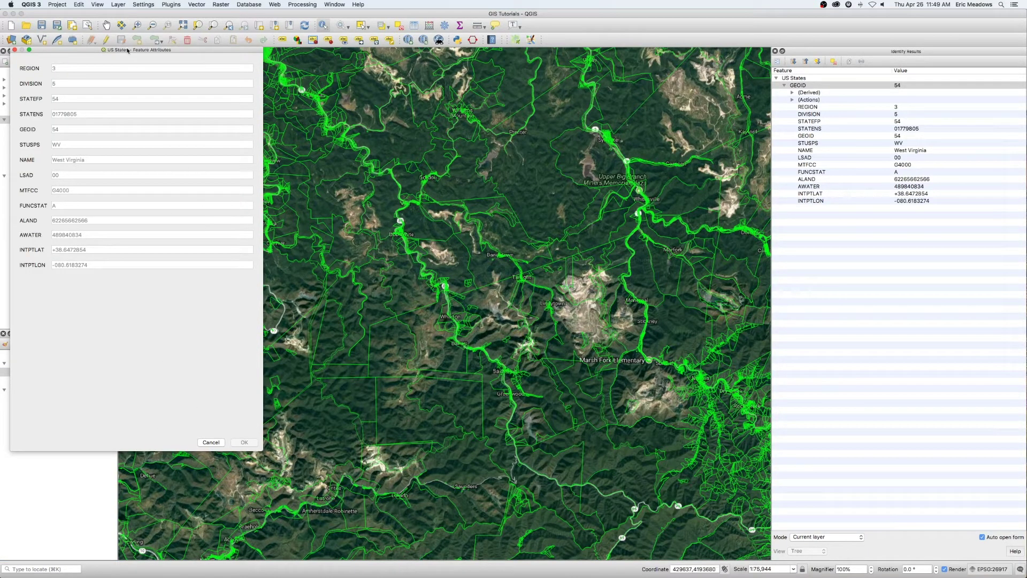
# - Identify a parcel with WV Parcels active, then close both the parcel and state attribute forms
pyautogui.moveTo(129, 52); pyautogui.dragTo(273, 59)
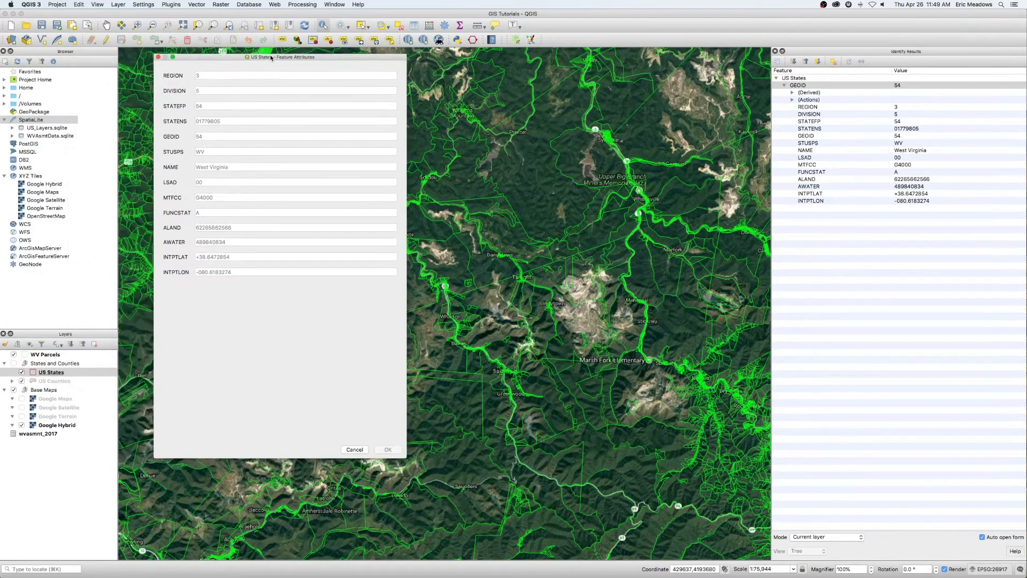
pyautogui.click(46, 355)
pyautogui.moveTo(350, 60); pyautogui.dragTo(226, 62)
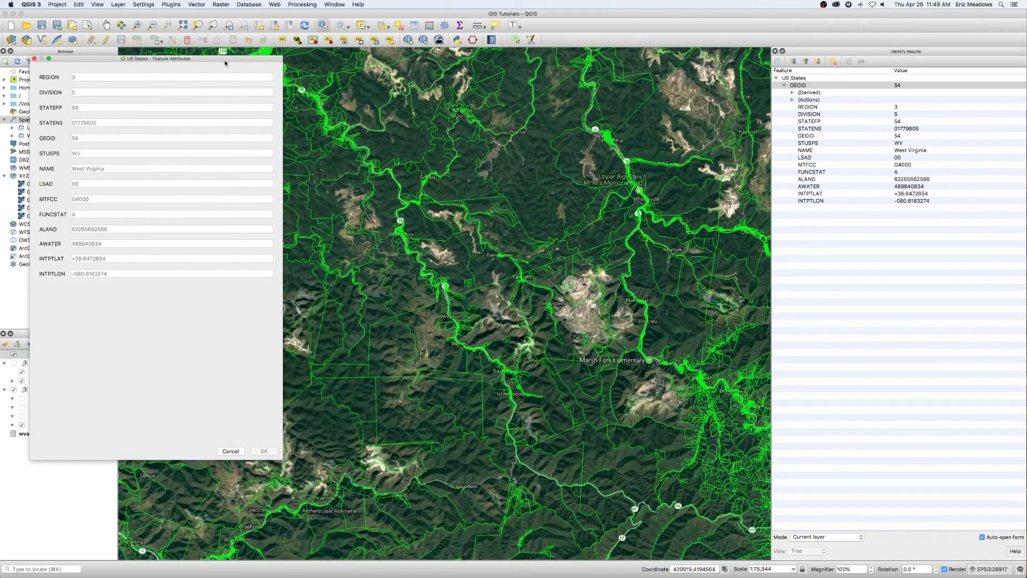
pyautogui.click(395, 345)
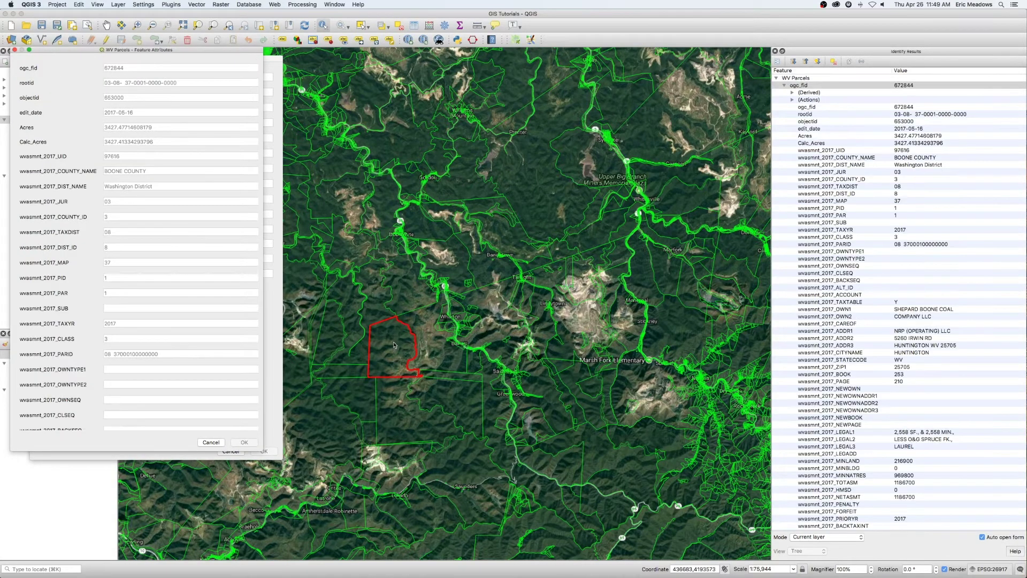
pyautogui.click(14, 50)
pyautogui.click(35, 59)
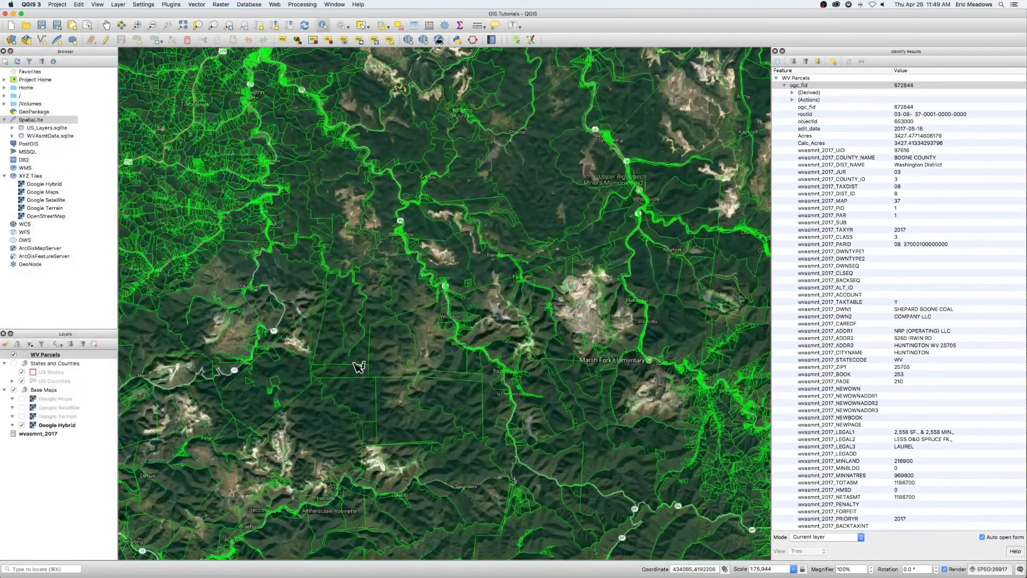
# - Identify the parcel left of the map centre, browse its attributes, then dismiss the form
pyautogui.click(45, 354)
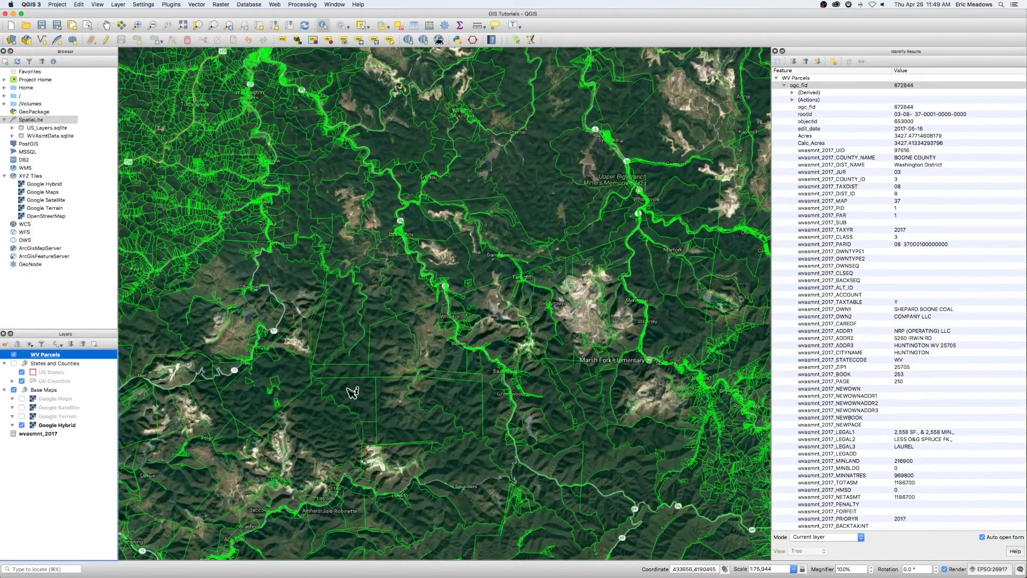
pyautogui.click(399, 353)
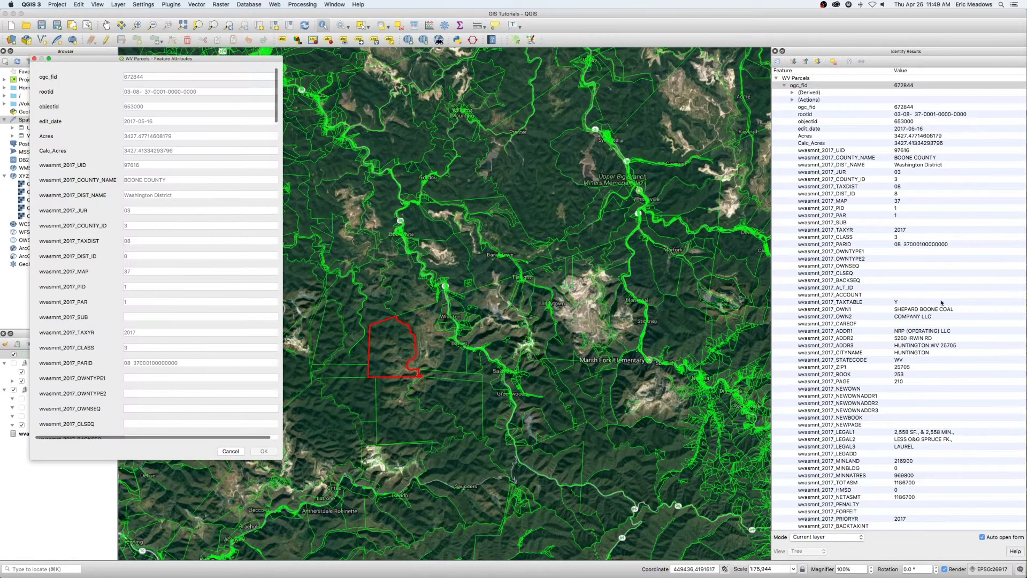
pyautogui.scroll(-3, 923, 332)
pyautogui.scroll(3, 930, 321)
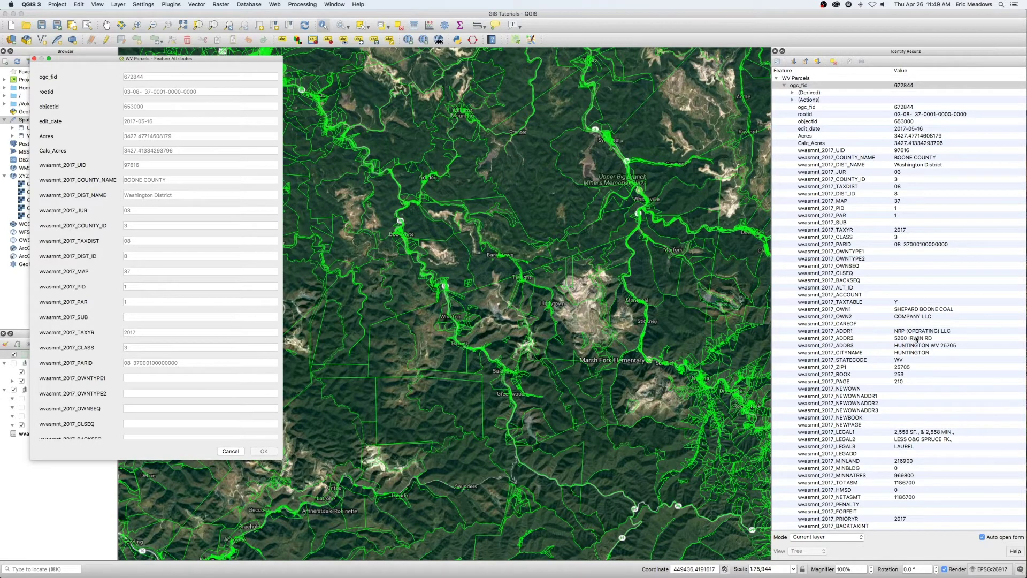
pyautogui.scroll(-5, 916, 339)
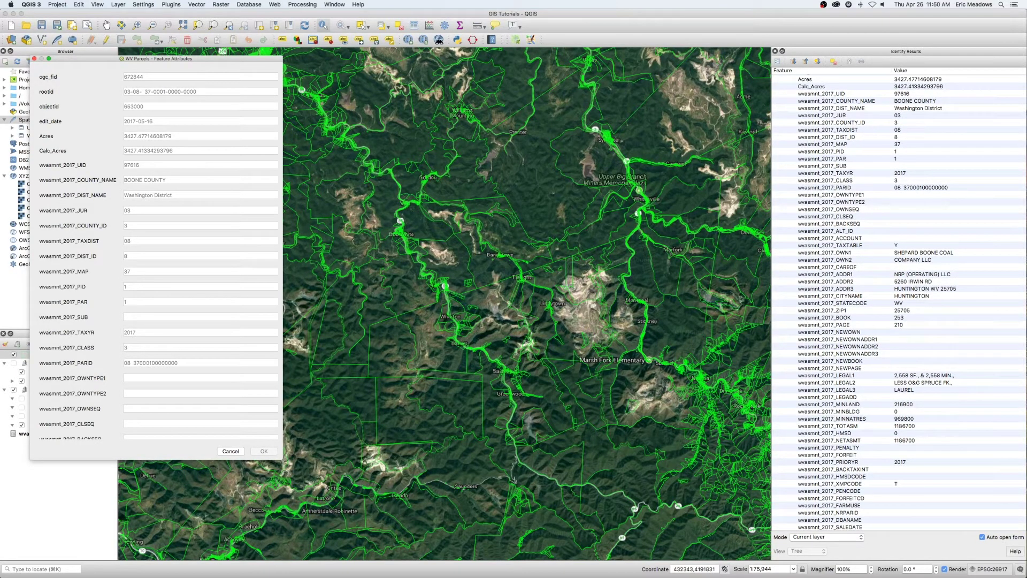
pyautogui.press('Escape')
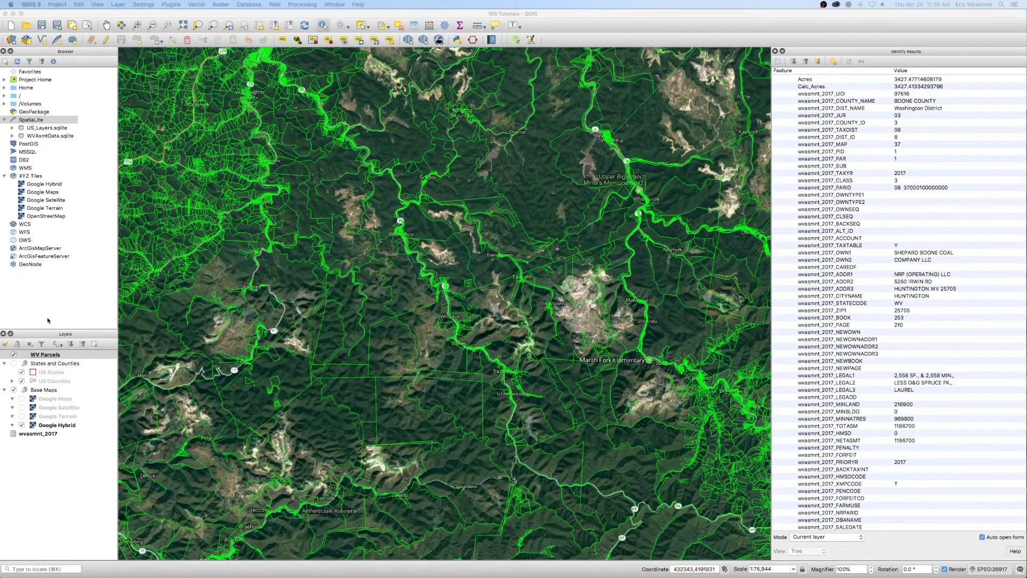
# - Re-identify the Boone County parcel, scroll to its Multiple Owners section, and widen the form
pyautogui.click(393, 348)
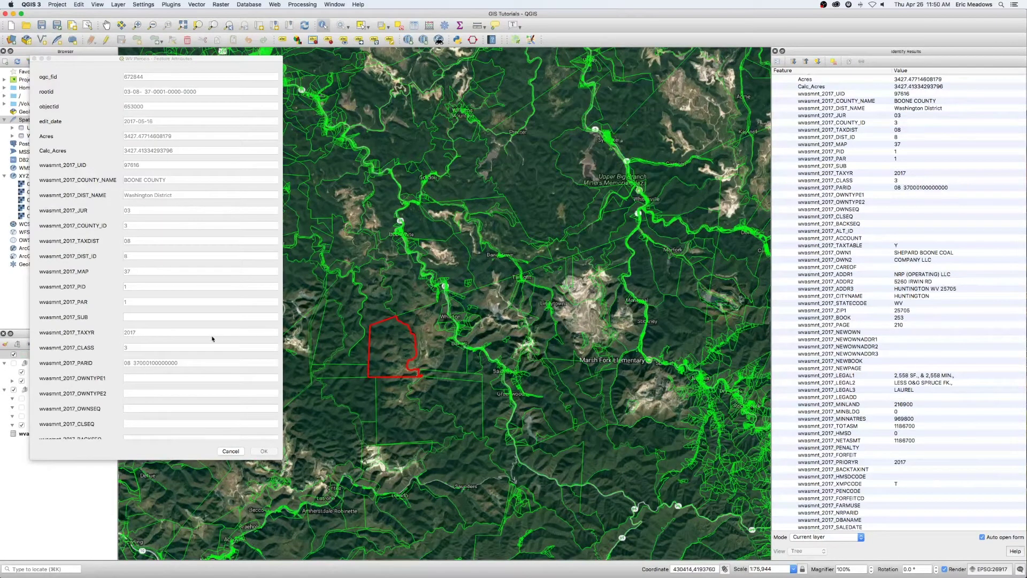
pyautogui.scroll(-2, 899, 376)
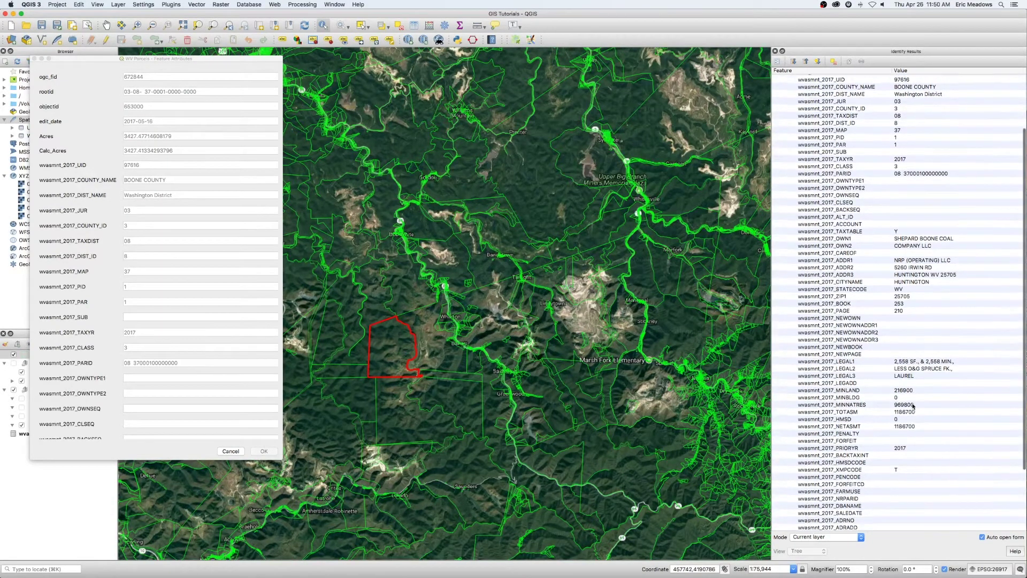
pyautogui.click(903, 302)
pyautogui.click(901, 310)
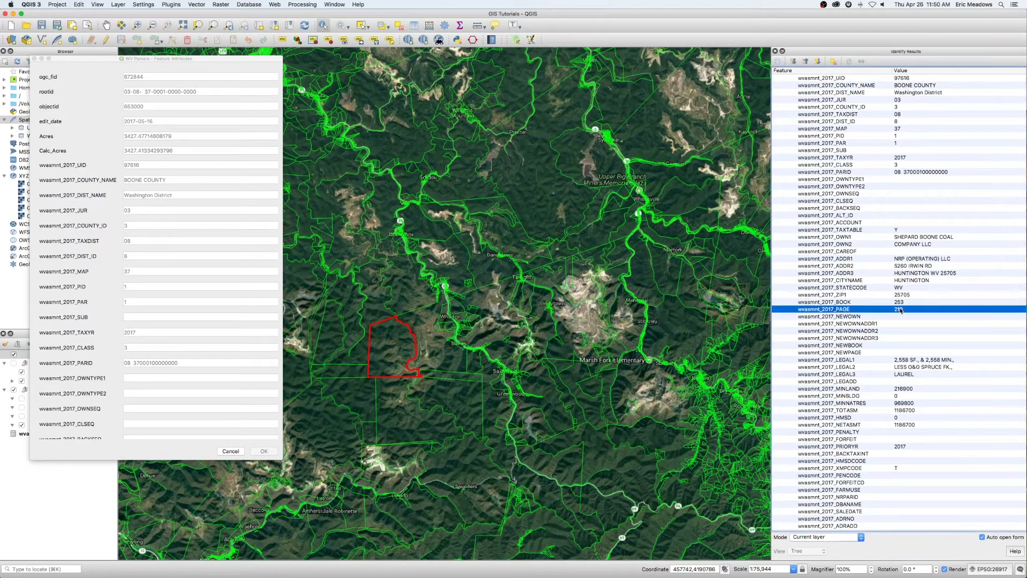
pyautogui.scroll(-5, 912, 433)
pyautogui.scroll(10, 914, 455)
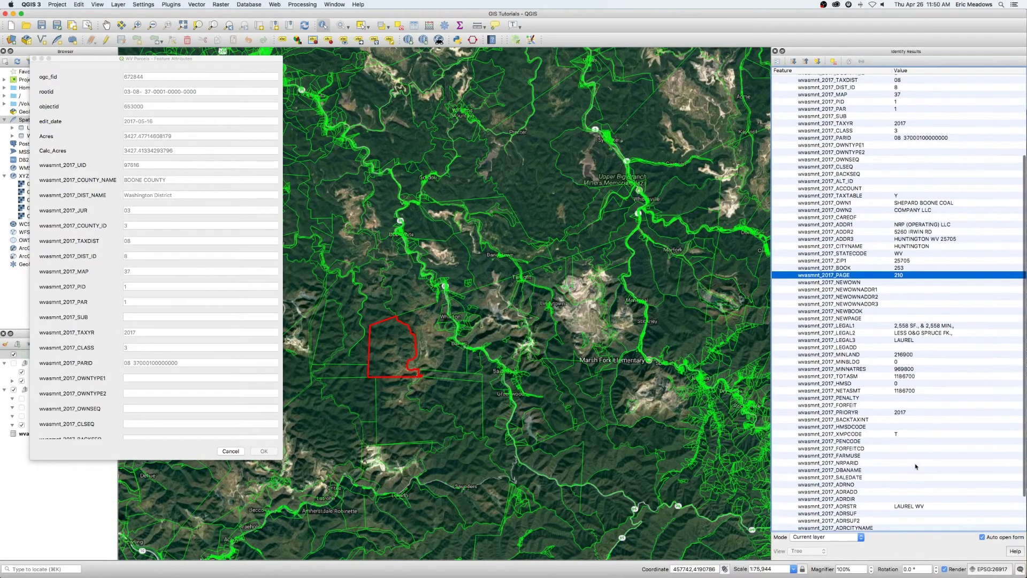
pyautogui.scroll(2, 916, 466)
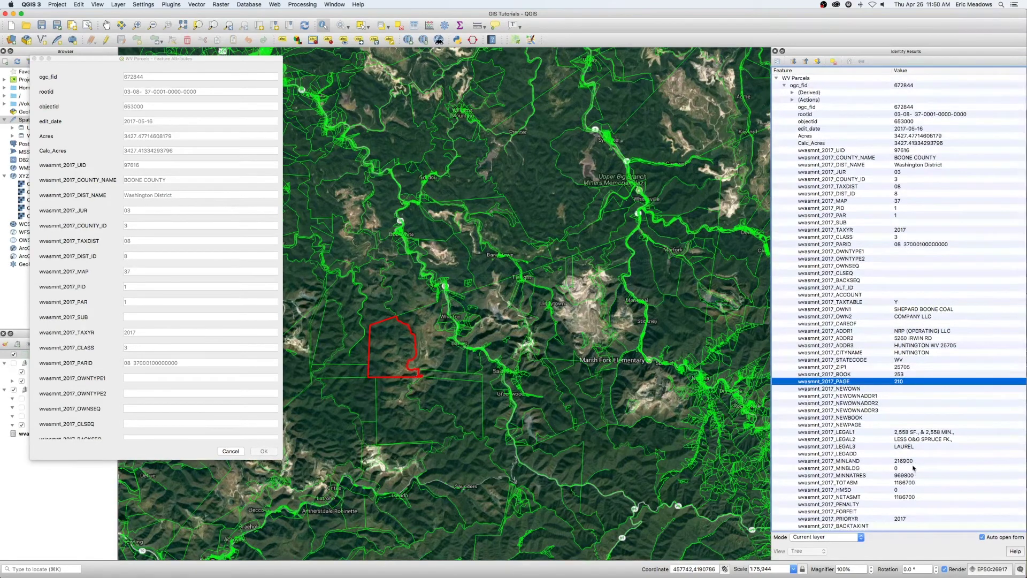
pyautogui.scroll(-3, 166, 235)
pyautogui.scroll(-15, 166, 235)
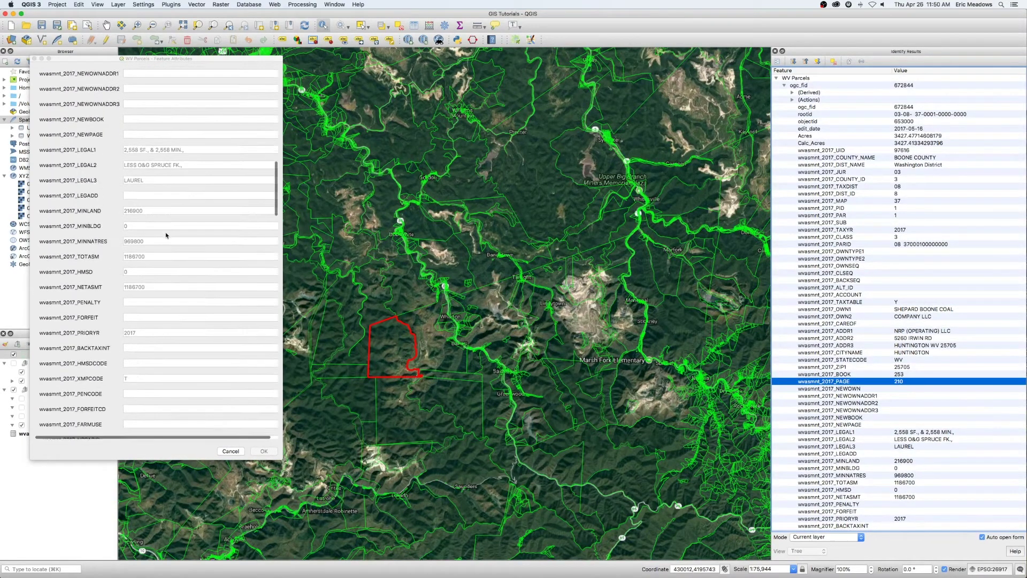
pyautogui.scroll(-10, 166, 235)
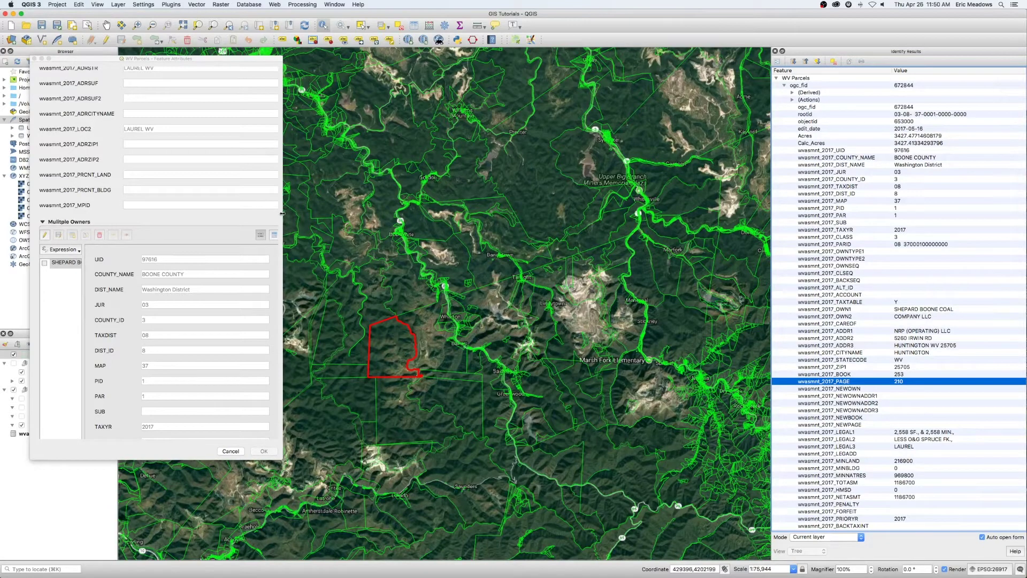
pyautogui.moveTo(283, 215); pyautogui.dragTo(392, 222)
pyautogui.click(86, 266)
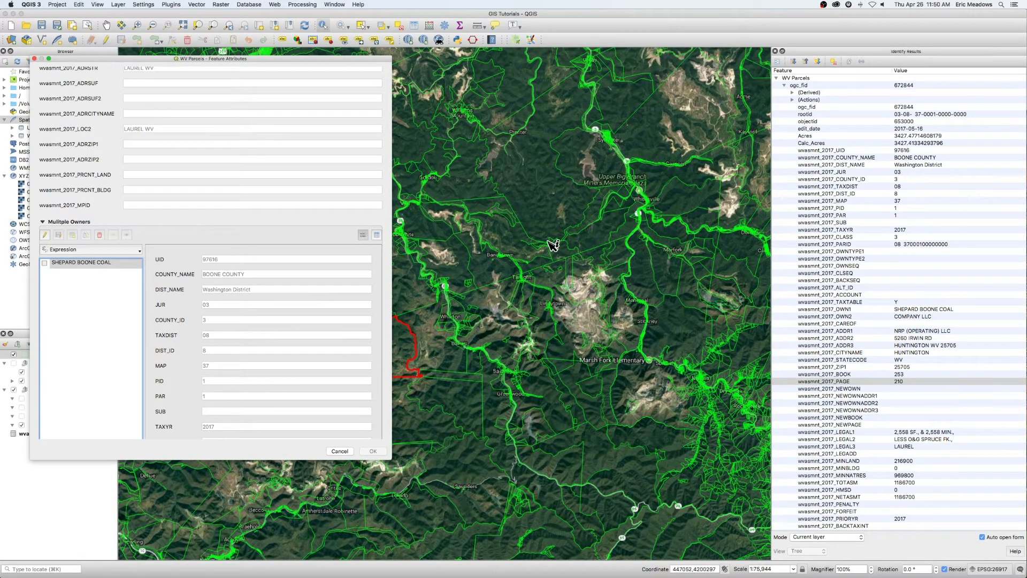
# - Identify another parcel, load its second owner record, and show the owners as a table
pyautogui.click(546, 193)
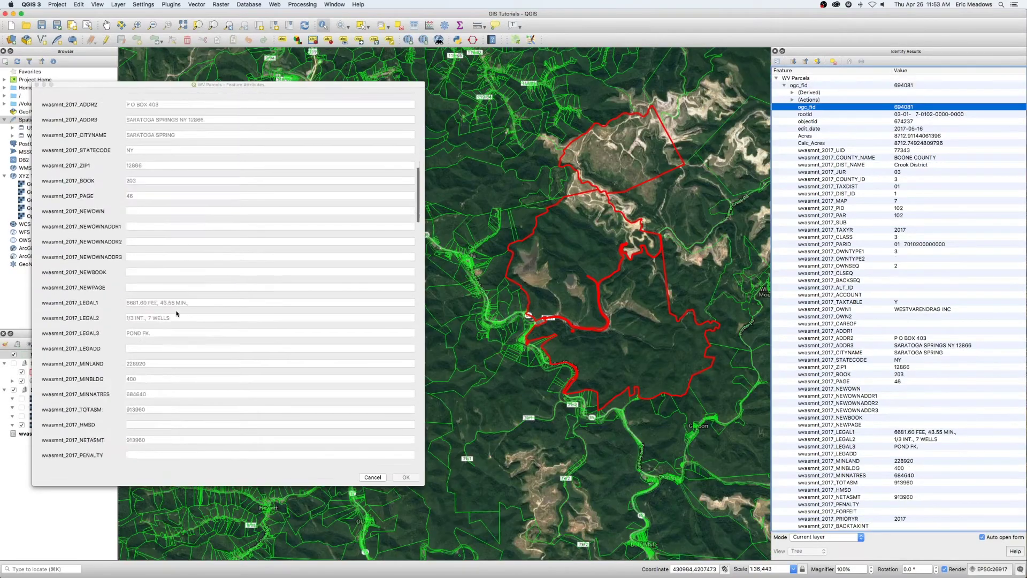
pyautogui.scroll(-5, 177, 314)
pyautogui.scroll(-2, 176, 314)
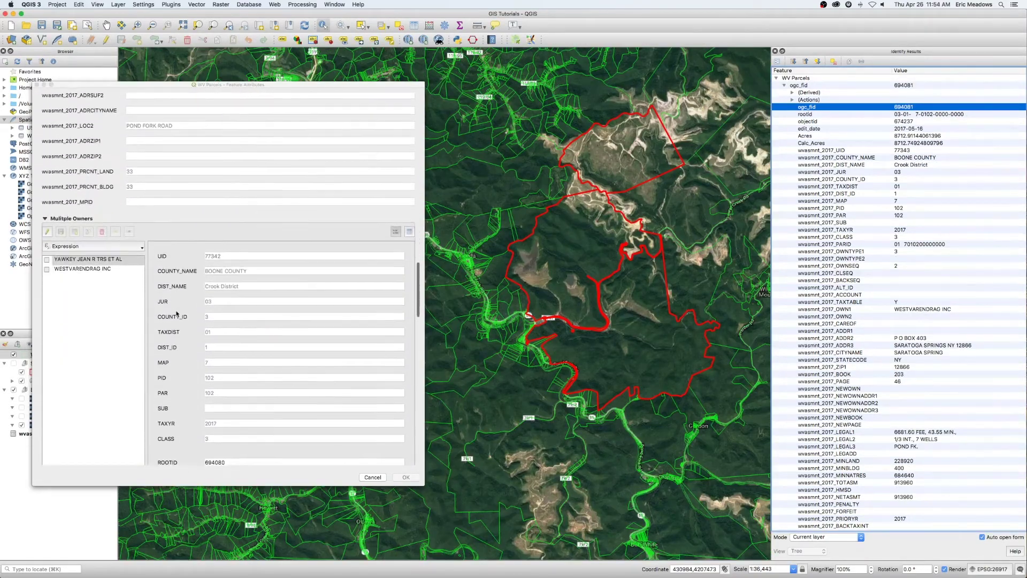
pyautogui.click(95, 269)
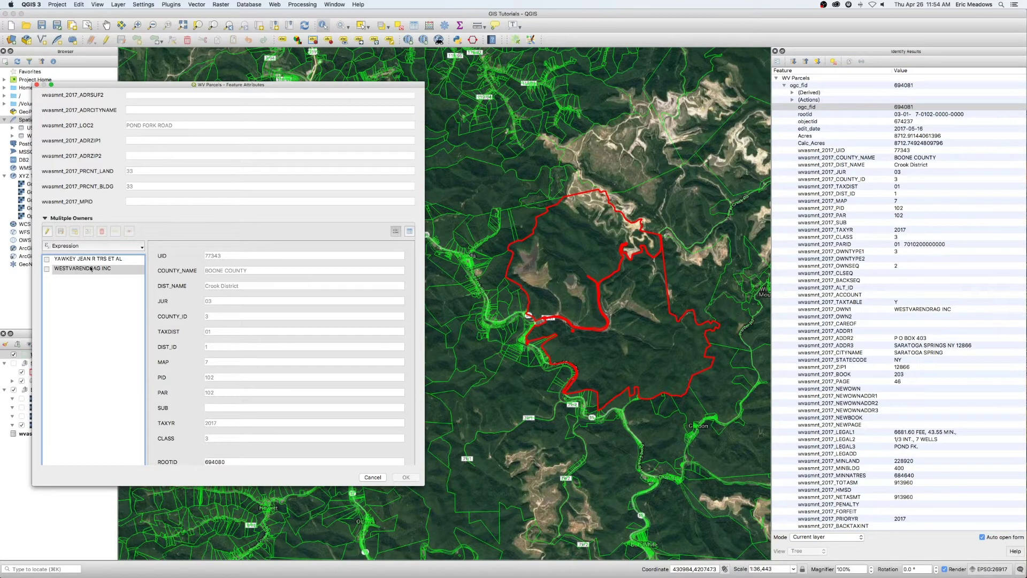
pyautogui.click(409, 232)
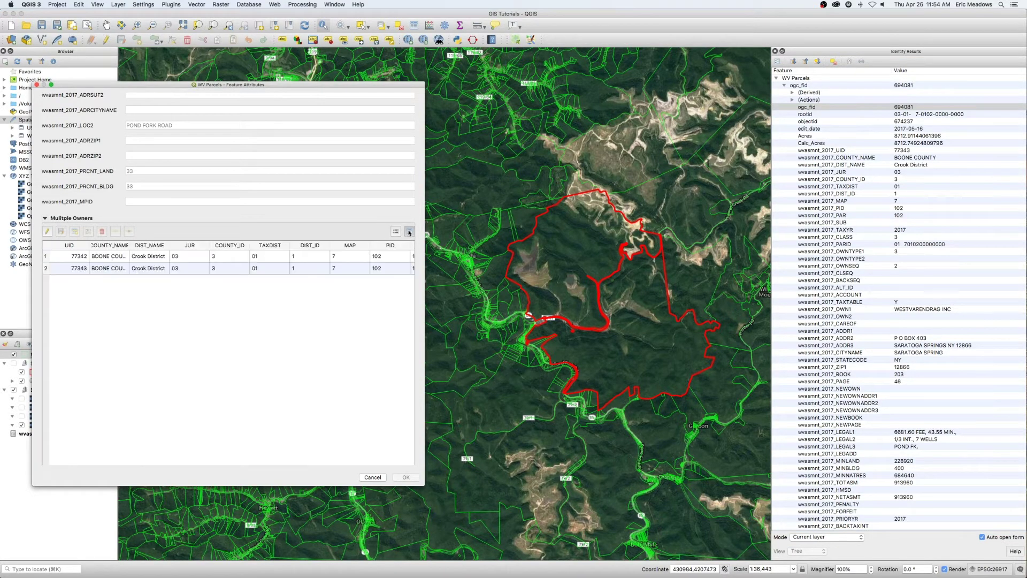
pyautogui.hscroll(10, 292, 337)
pyautogui.hscroll(10, 292, 336)
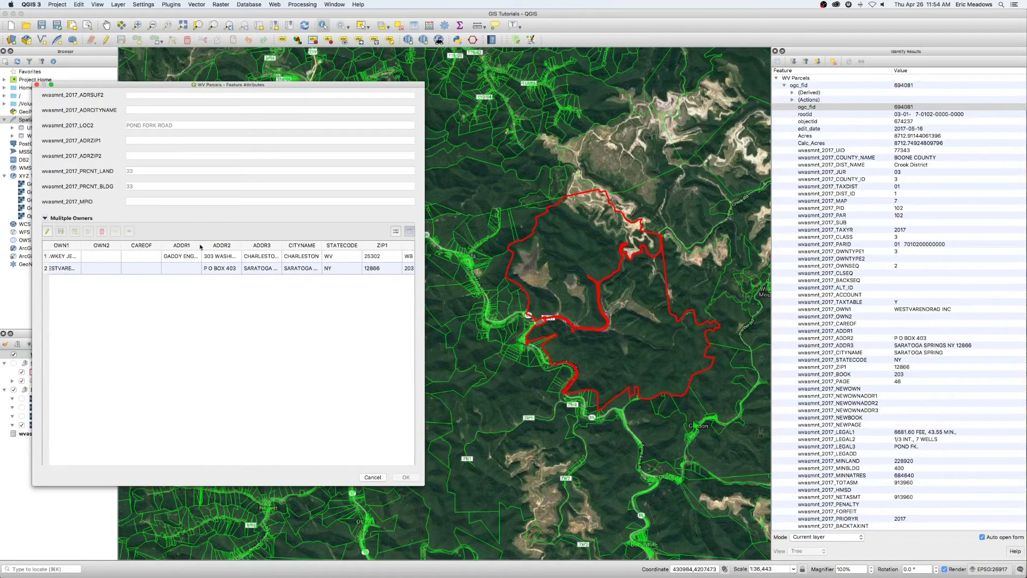
# - Widen the ADDR1, ADDR2 and ADDR3 columns so the full addresses show
pyautogui.moveTo(202, 245); pyautogui.dragTo(264, 245)
pyautogui.hscroll(4, 258, 277)
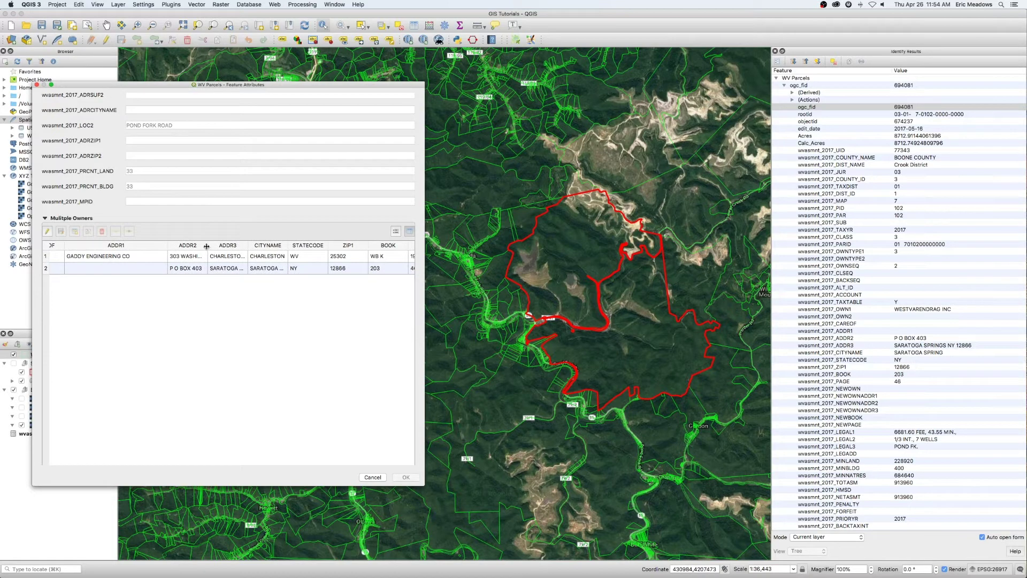
pyautogui.moveTo(208, 245); pyautogui.dragTo(302, 244)
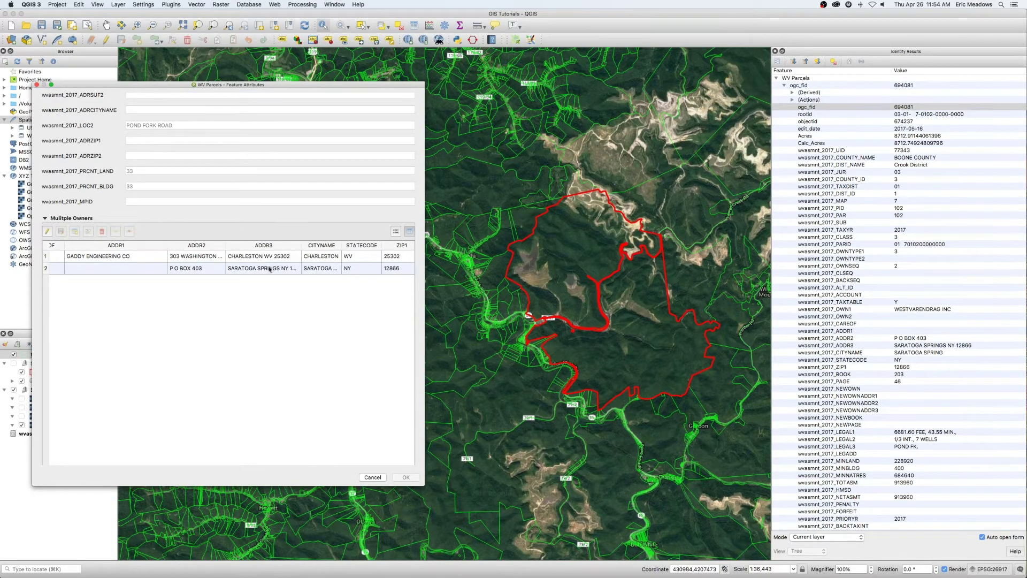
pyautogui.hscroll(8, 269, 267)
pyautogui.hscroll(-3, 269, 269)
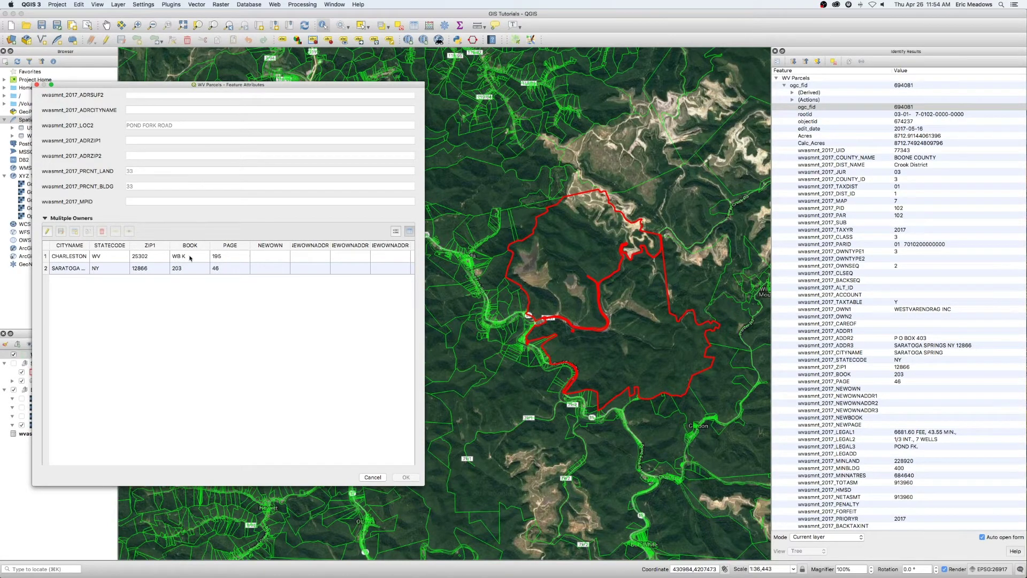
pyautogui.hscroll(2, 230, 260)
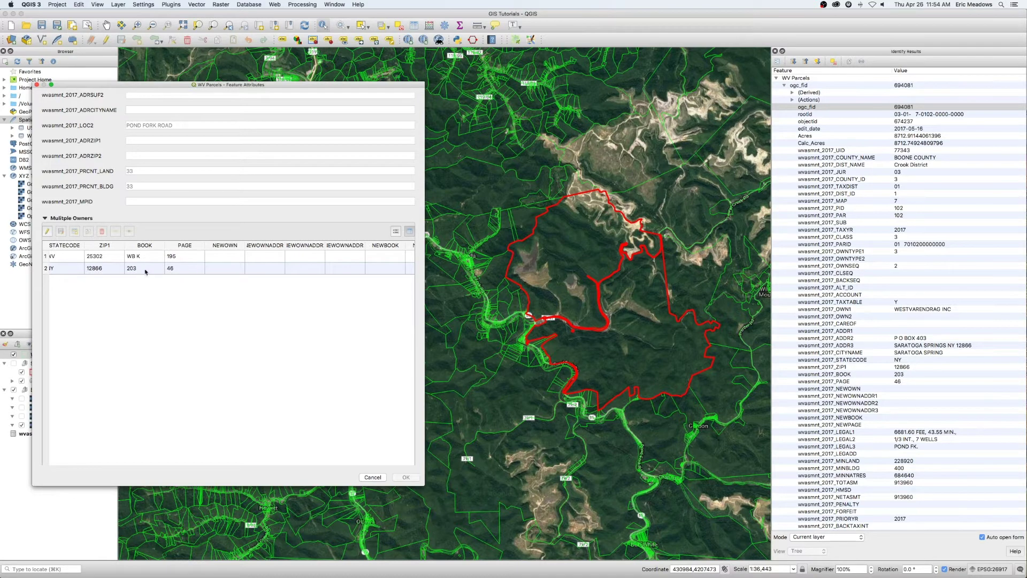
pyautogui.hscroll(-10, 145, 271)
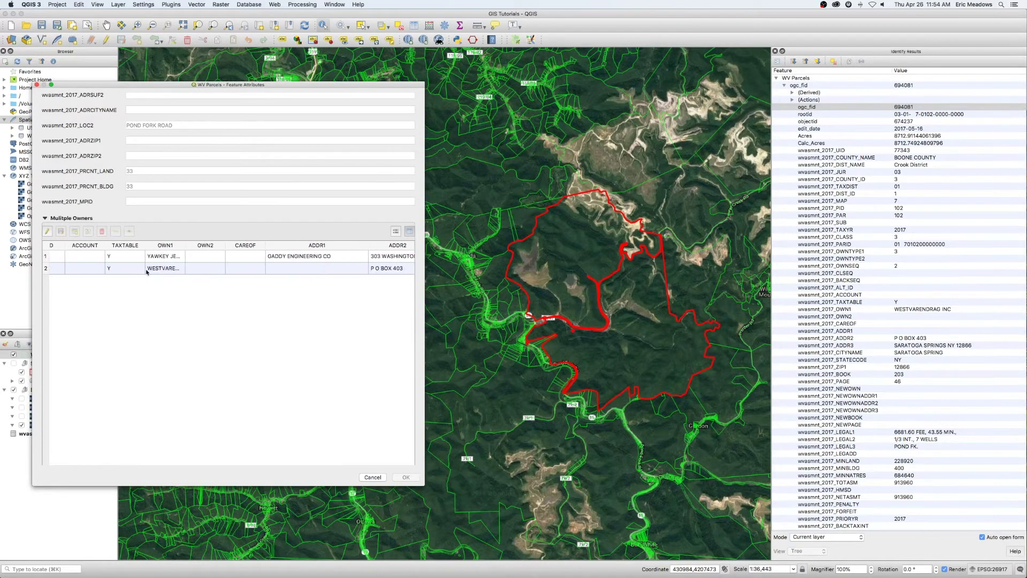
pyautogui.hscroll(10, 146, 272)
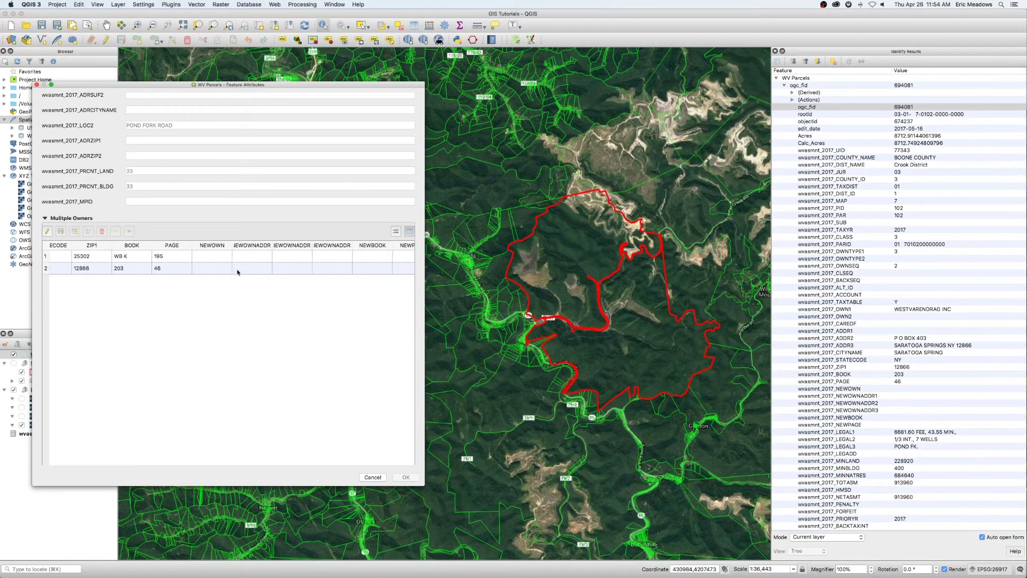
# - Widen the LEGAL1 and OWN1 columns to reveal the full legal text and owner names
pyautogui.moveTo(232, 245); pyautogui.dragTo(365, 245)
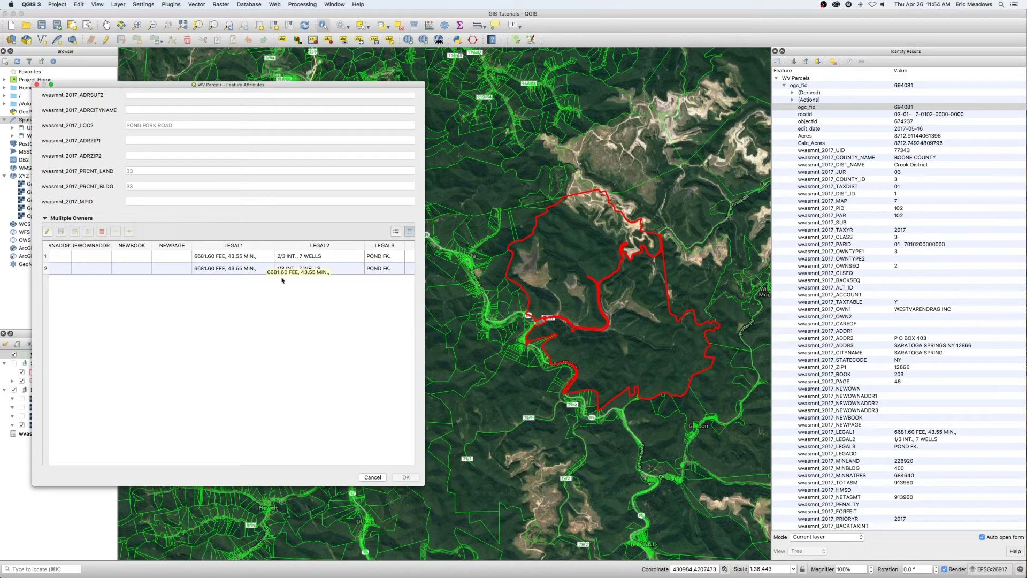
pyautogui.hscroll(-10, 269, 298)
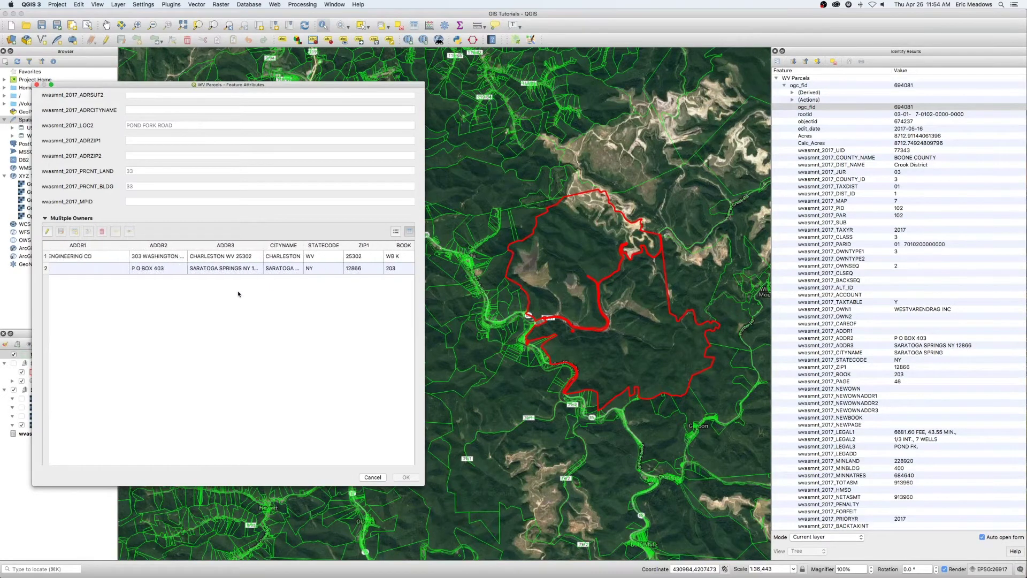
pyautogui.hscroll(-3, 238, 293)
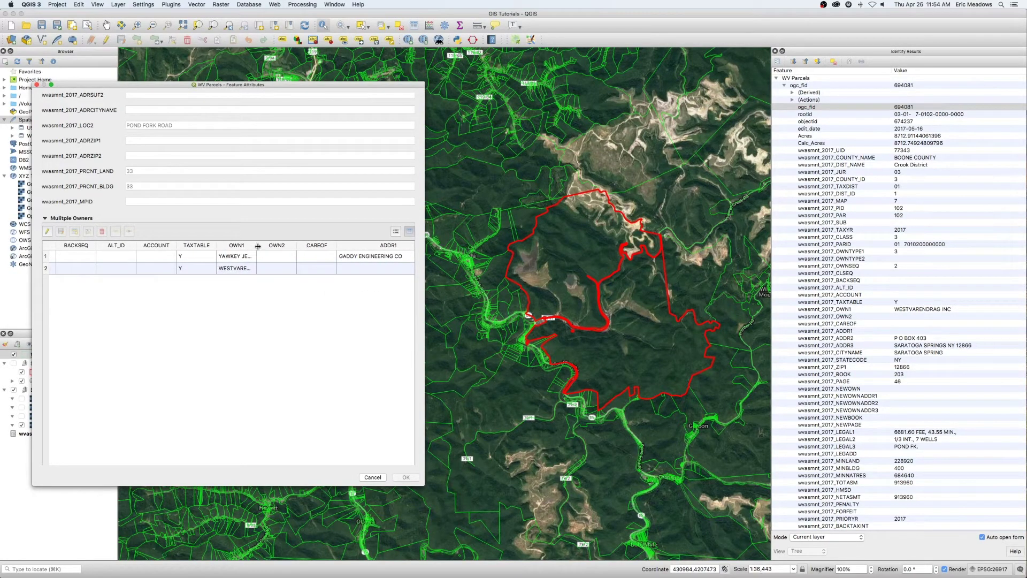
pyautogui.moveTo(257, 245); pyautogui.dragTo(323, 245)
pyautogui.hscroll(15, 302, 308)
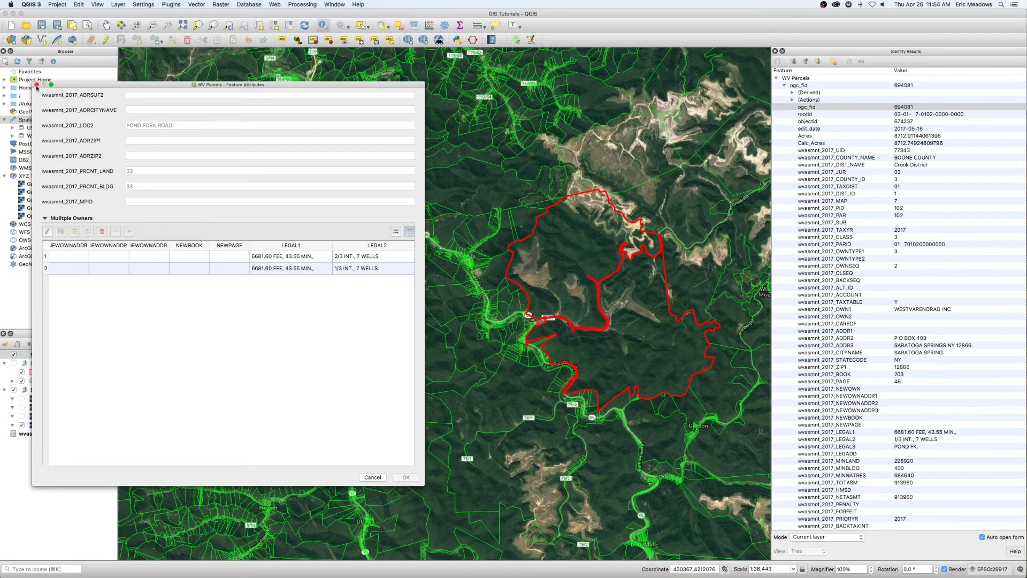
pyautogui.scroll(-15, 148, 126)
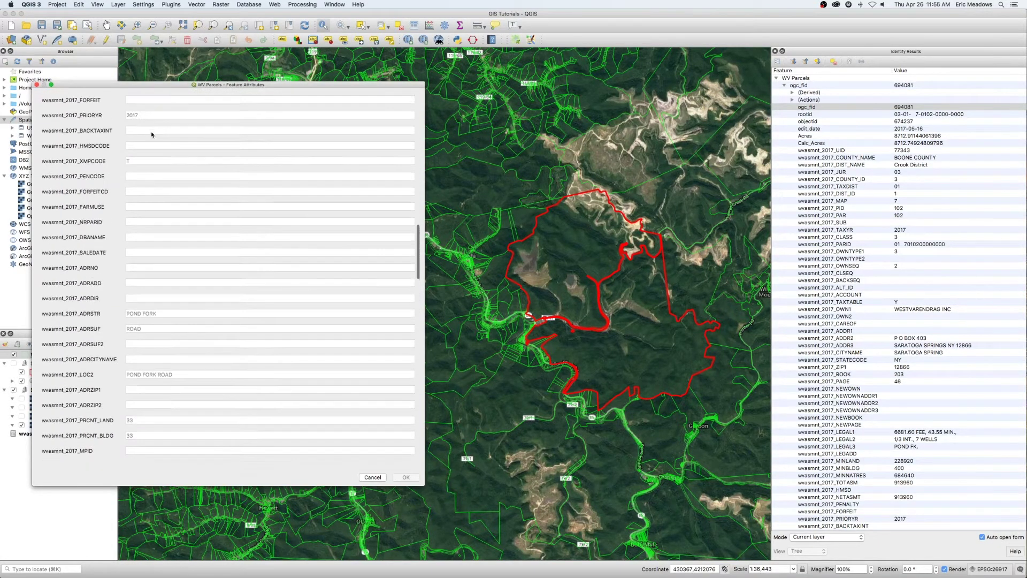
pyautogui.scroll(8, 197, 213)
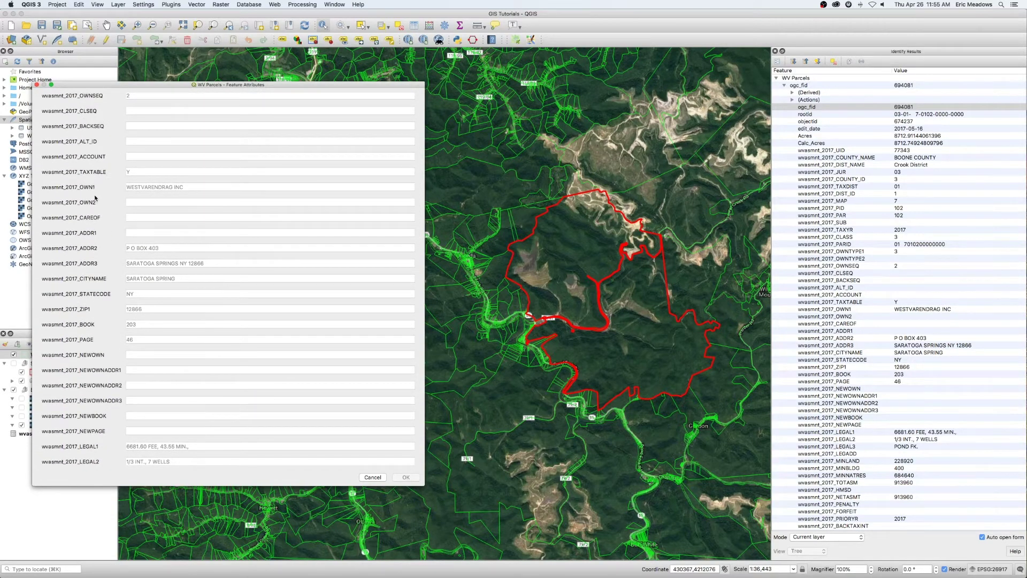
pyautogui.scroll(5, 102, 154)
pyautogui.scroll(3, 101, 154)
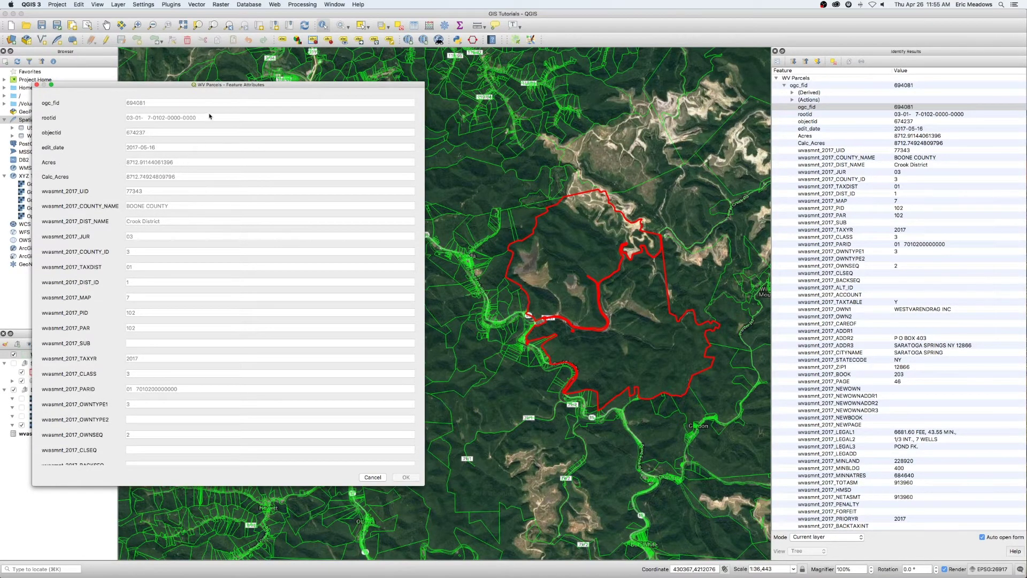
pyautogui.moveTo(199, 117); pyautogui.dragTo(117, 117)
pyautogui.scroll(-1, 190, 123)
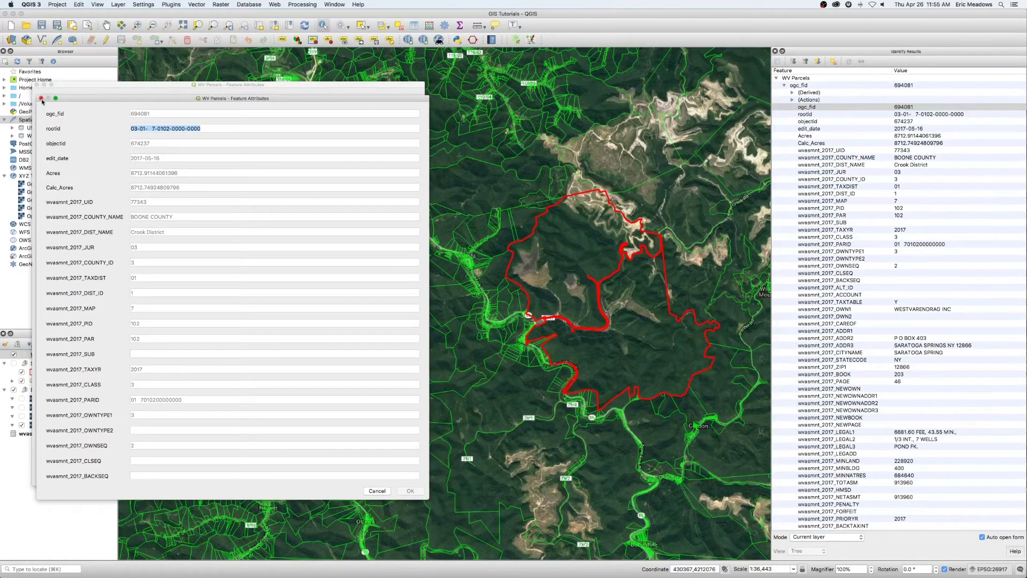
# - Close both attribute forms, identify the red parcel, then close its form again
pyautogui.click(40, 98)
pyautogui.click(36, 85)
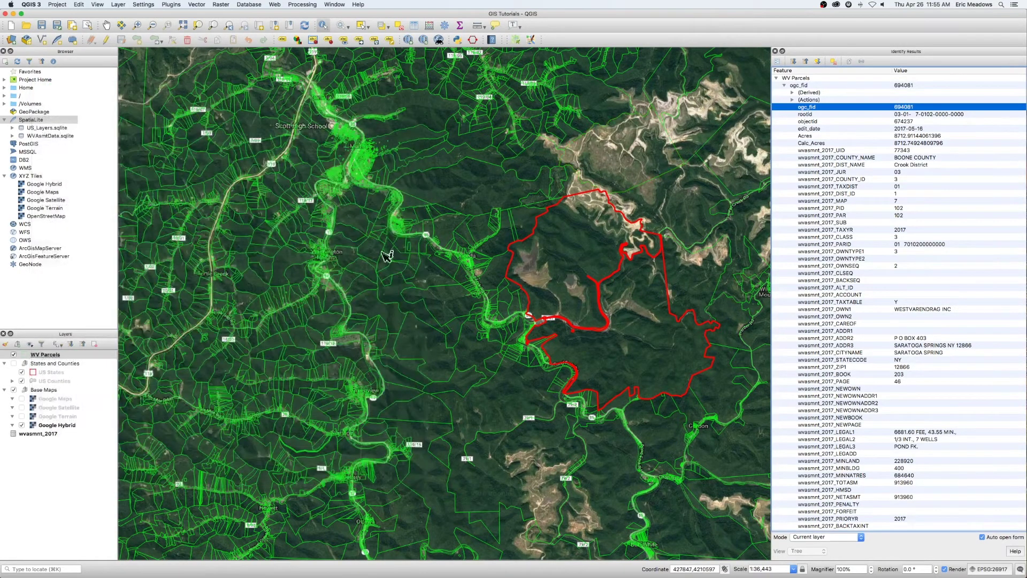
pyautogui.click(573, 271)
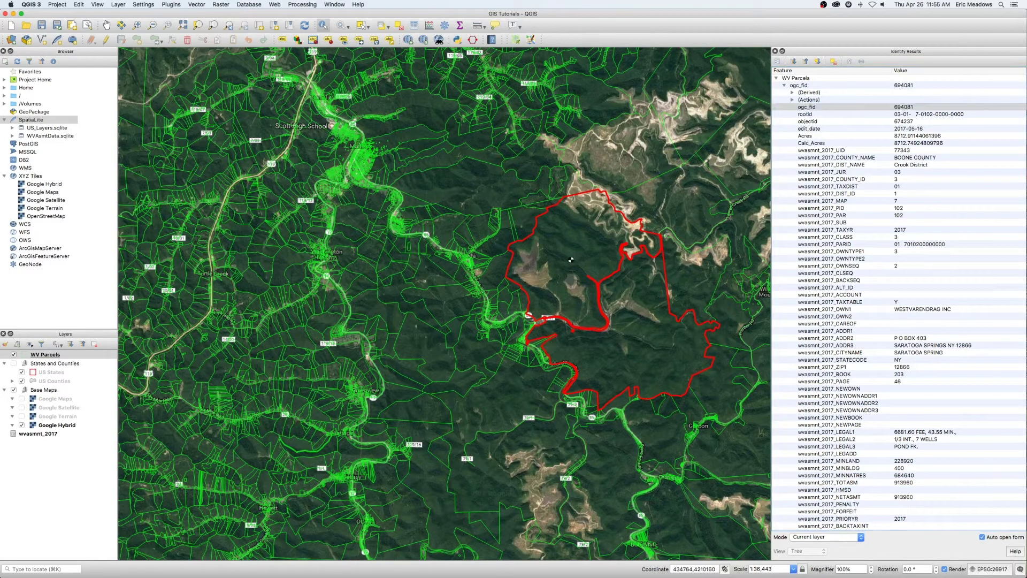
pyautogui.click(601, 335)
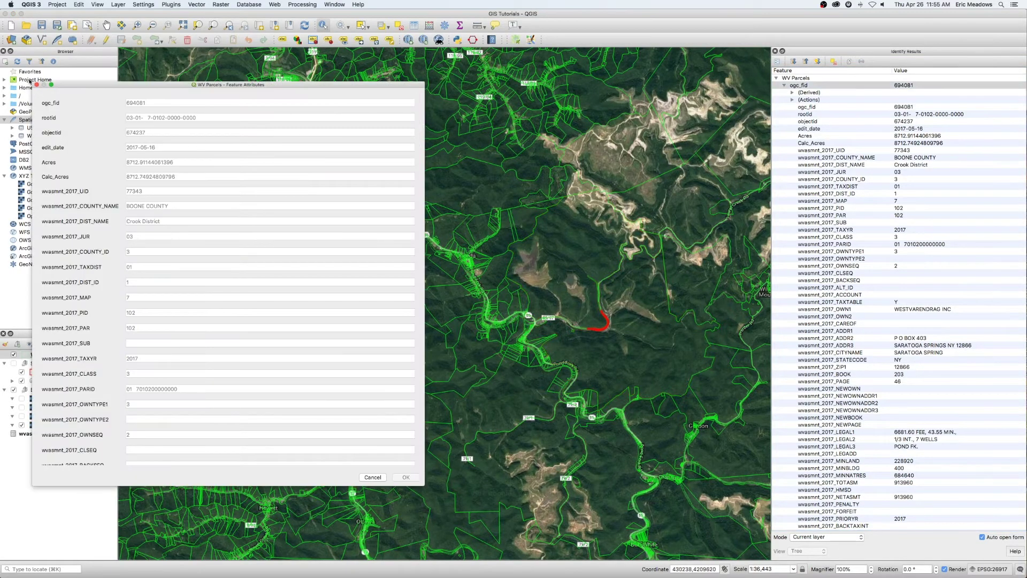
pyautogui.click(36, 85)
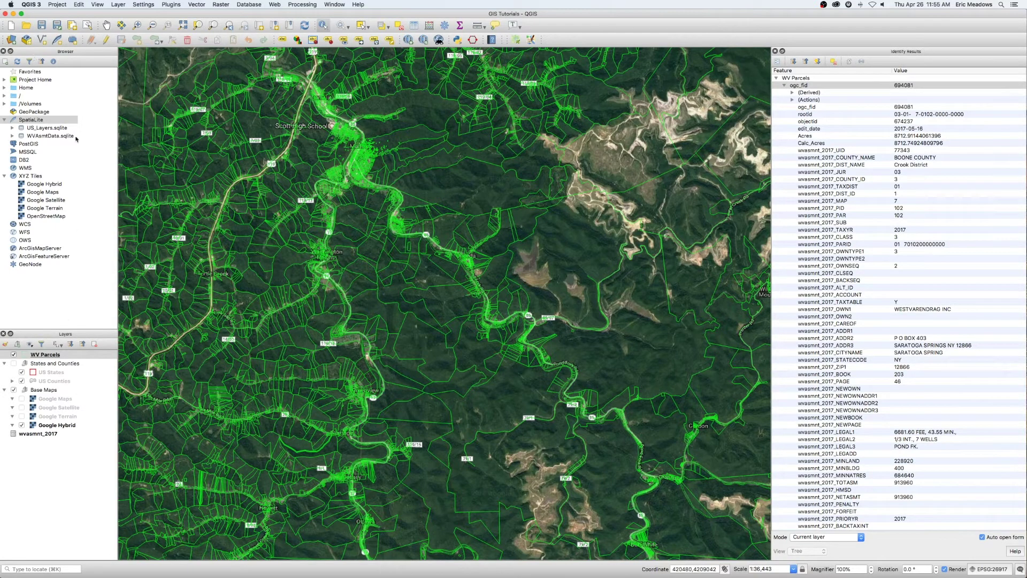
# - Start a new SpatiaLite layer with Line geometry named New_ROW
pyautogui.click(58, 41)
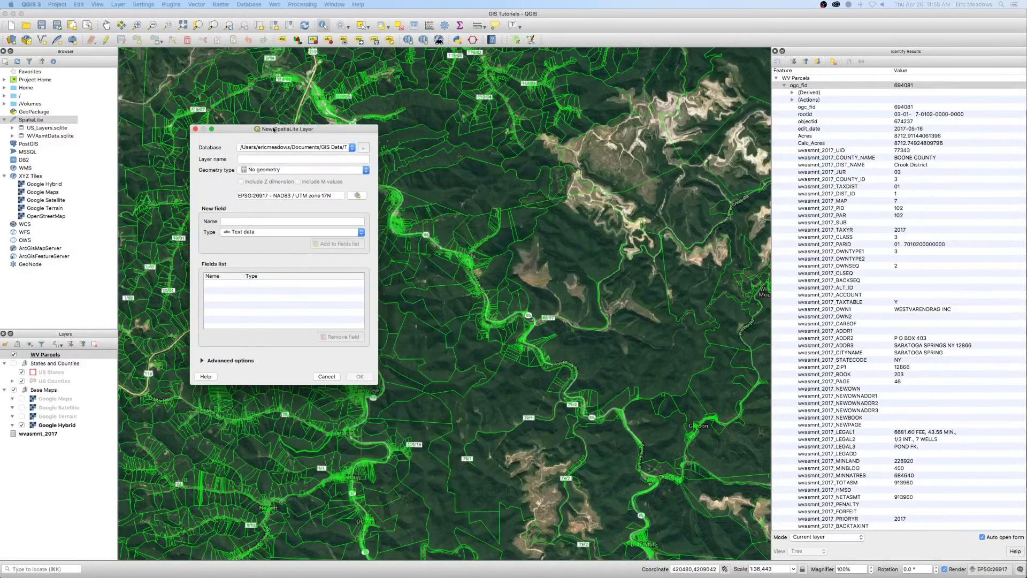
pyautogui.click(365, 169)
pyautogui.click(269, 188)
pyautogui.click(261, 159)
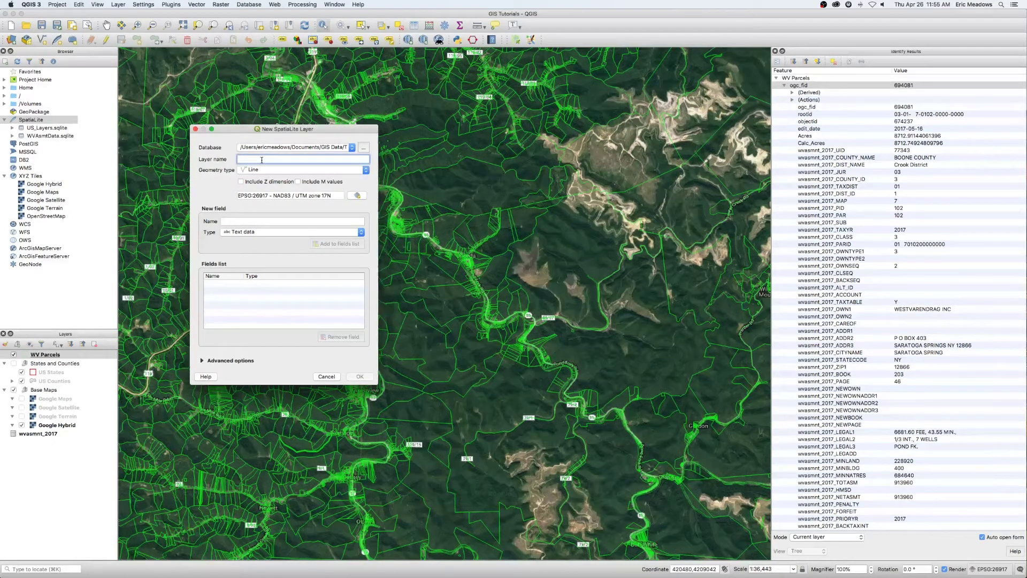
pyautogui.write('New+ROW')
pyautogui.click(249, 220)
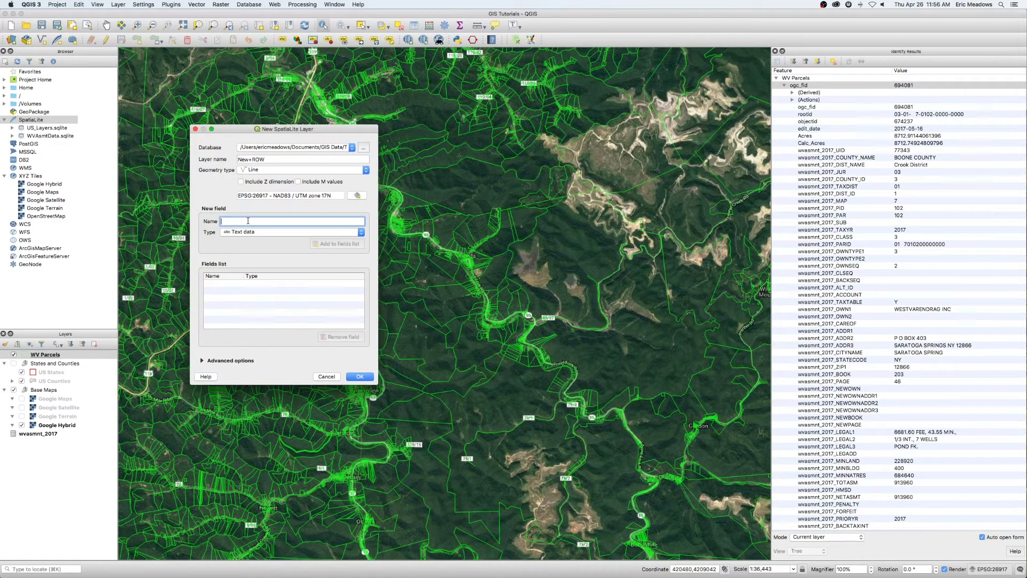
pyautogui.click(252, 159)
pyautogui.press('BackSpace')
pyautogui.write('_')
# - Add a ROW_Name text field, create the layer, and select New_ROW in Layers
pyautogui.click(254, 221)
pyautogui.write('ROW_Name')
pyautogui.click(342, 244)
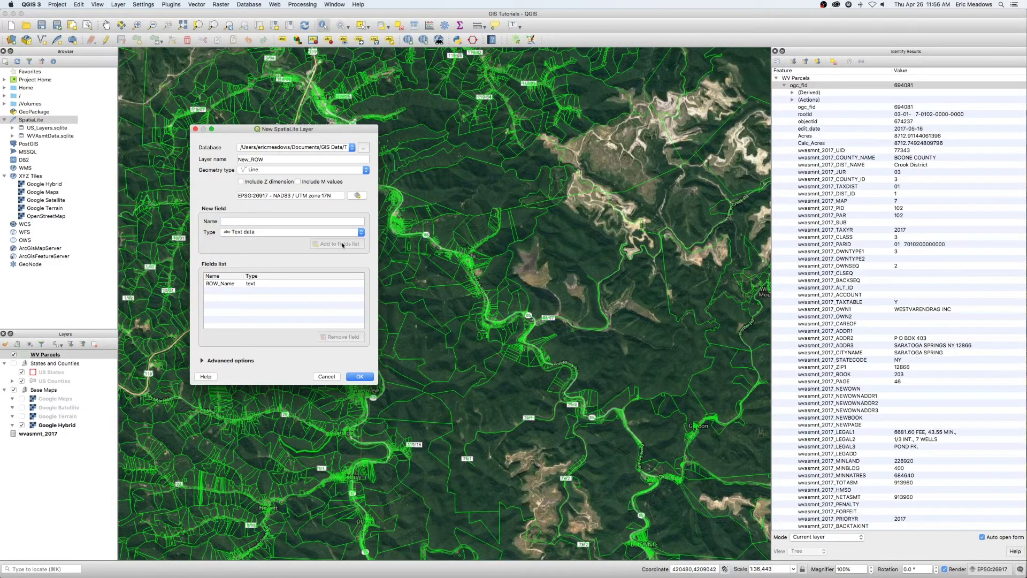
pyautogui.click(362, 377)
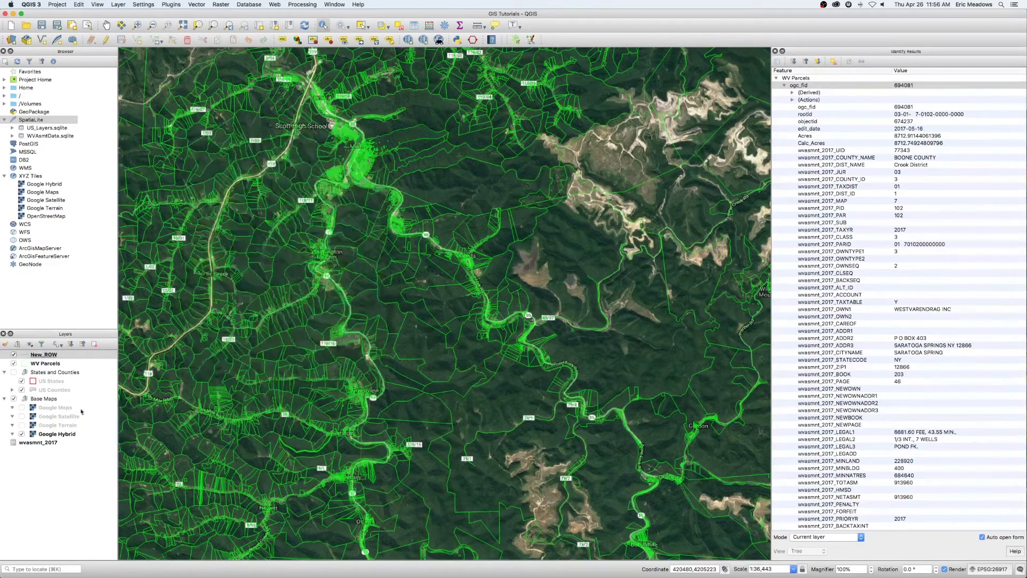
pyautogui.click(57, 355)
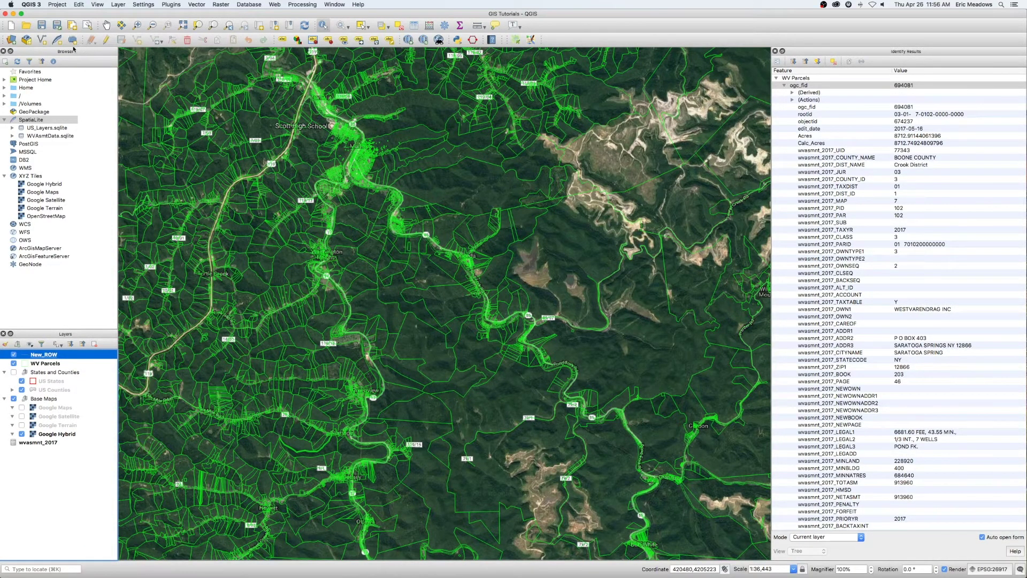
# - Cancel the new shapefile layer and put New_ROW into editing with the Add Line Feature tool
pyautogui.click(46, 42)
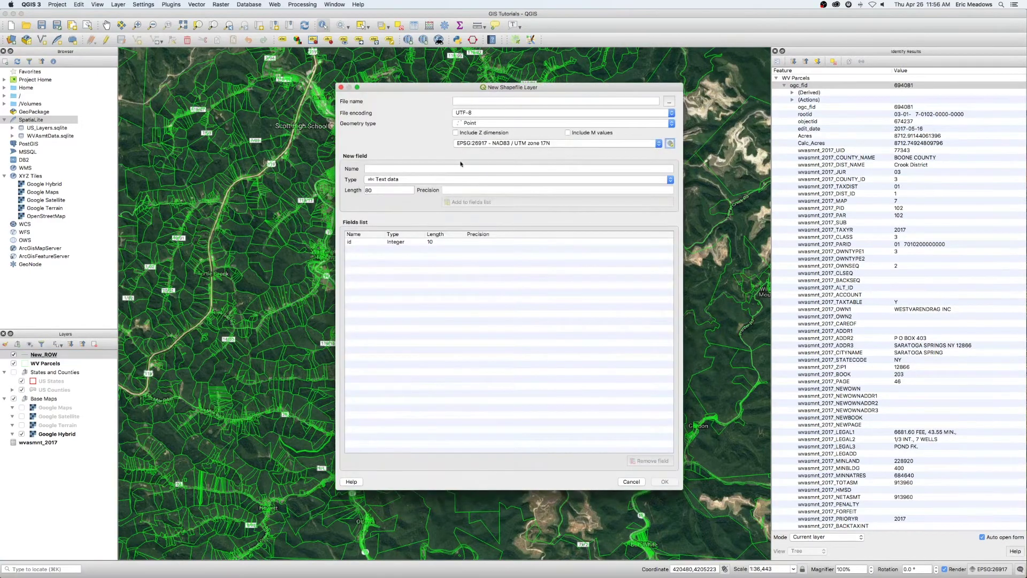
pyautogui.click(341, 88)
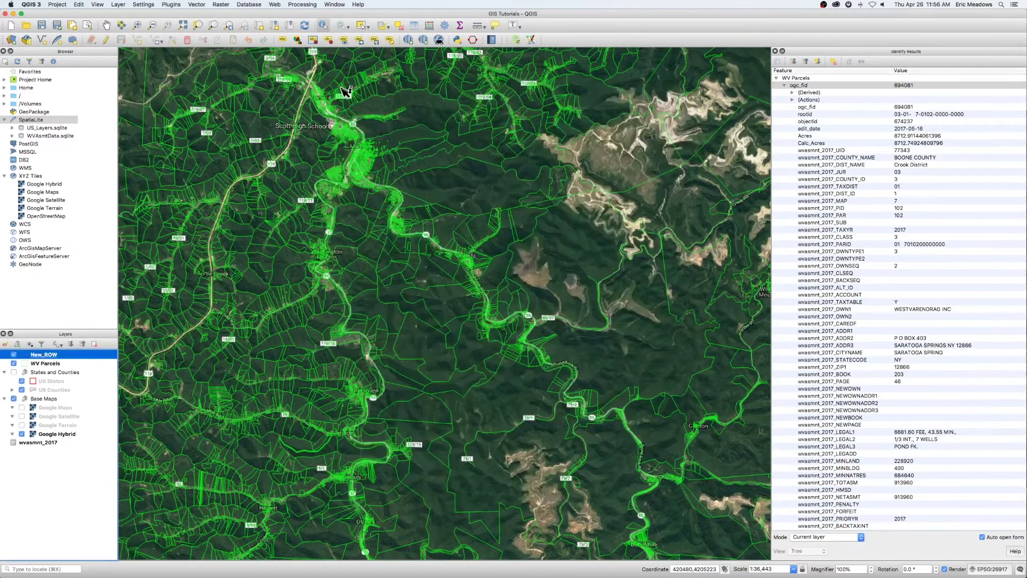
pyautogui.click(106, 40)
pyautogui.click(137, 40)
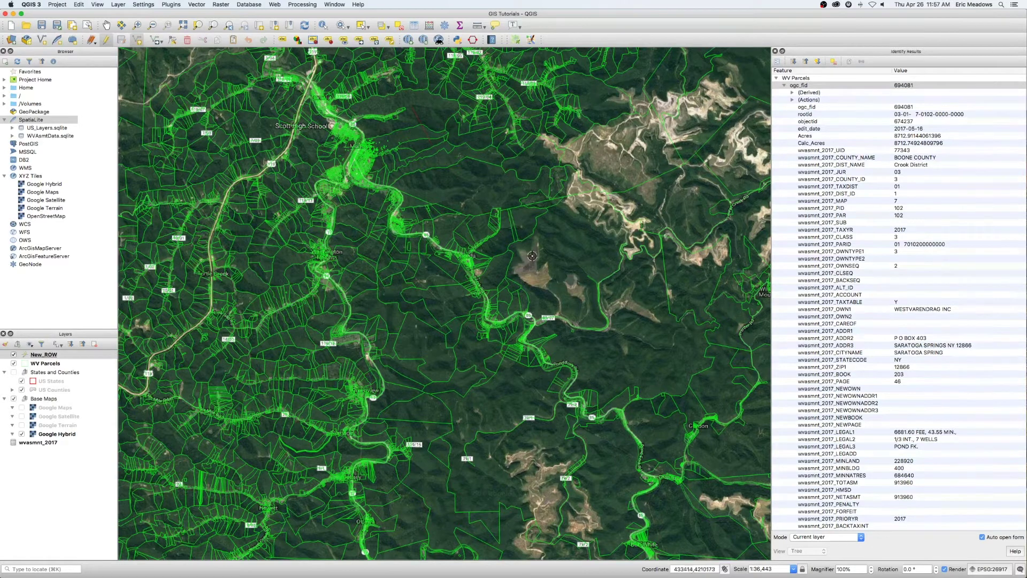
# - Place three vertices of the right-of-way line across the middle of the map
pyautogui.click(572, 277)
pyautogui.click(589, 380)
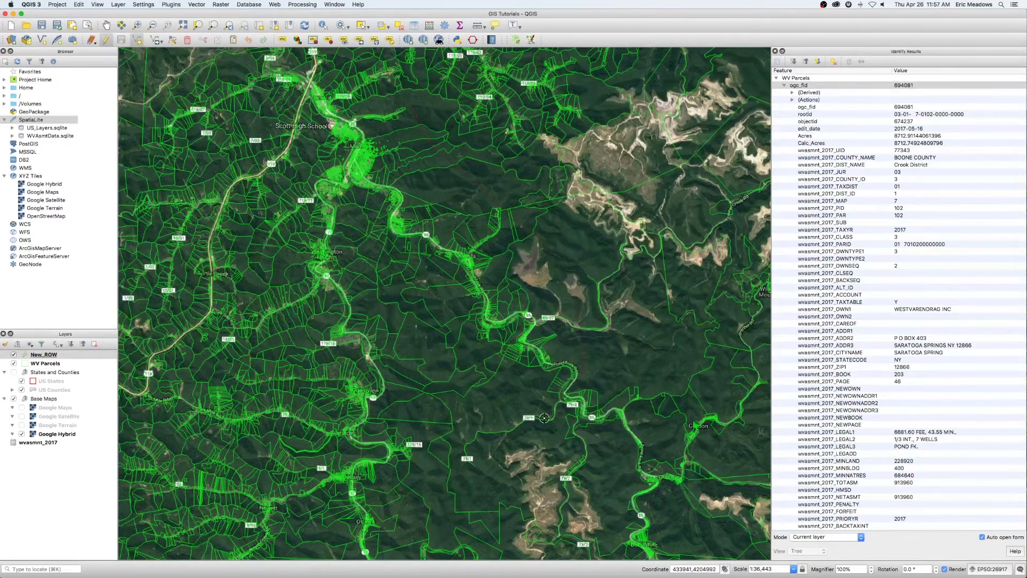
pyautogui.click(495, 416)
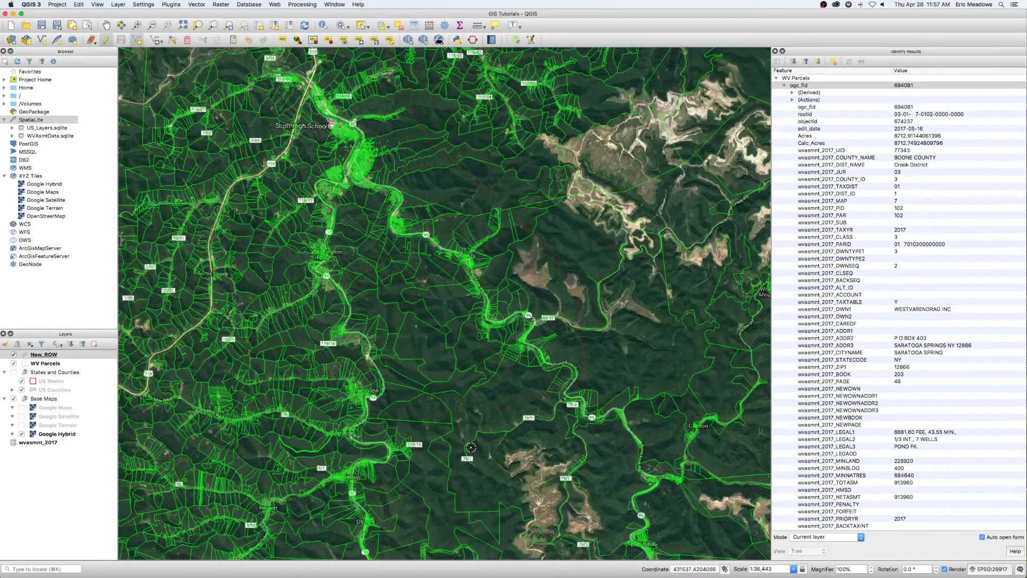
# - Finish the line and save it with ROW_Name set to 'First ROW'
pyautogui.rightClick(433, 489)
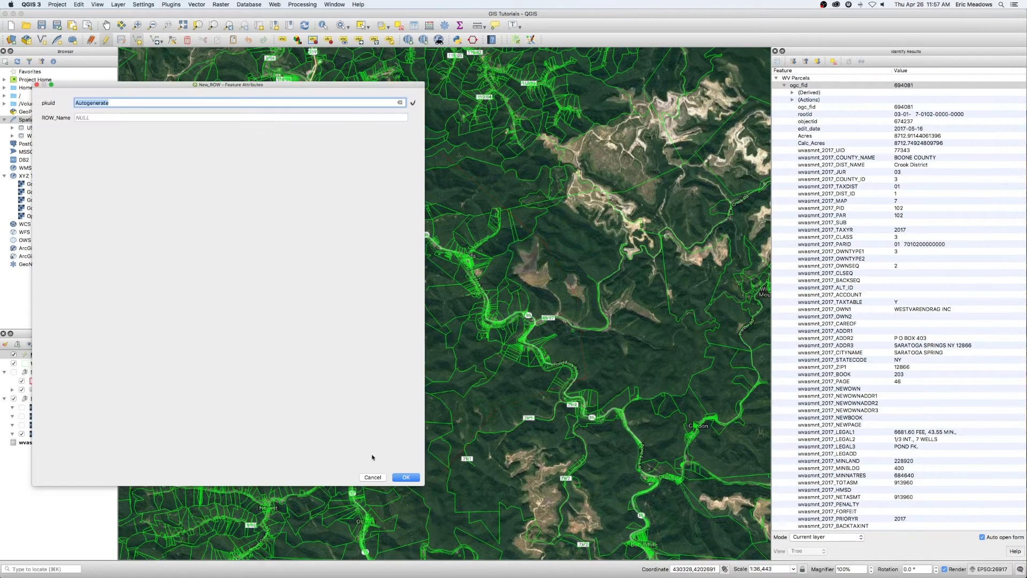
pyautogui.click(150, 117)
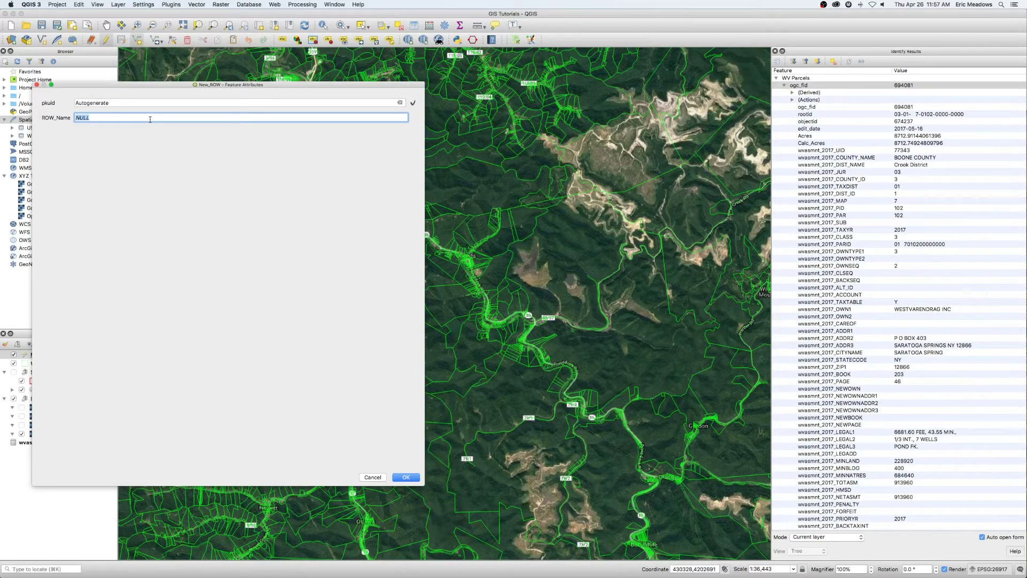
pyautogui.write('First ROW')
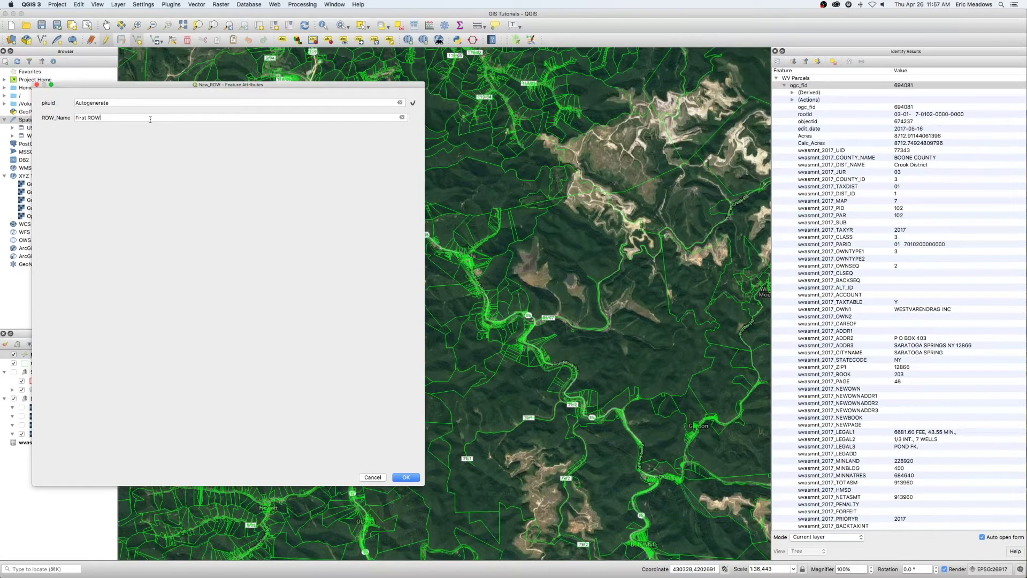
pyautogui.click(405, 475)
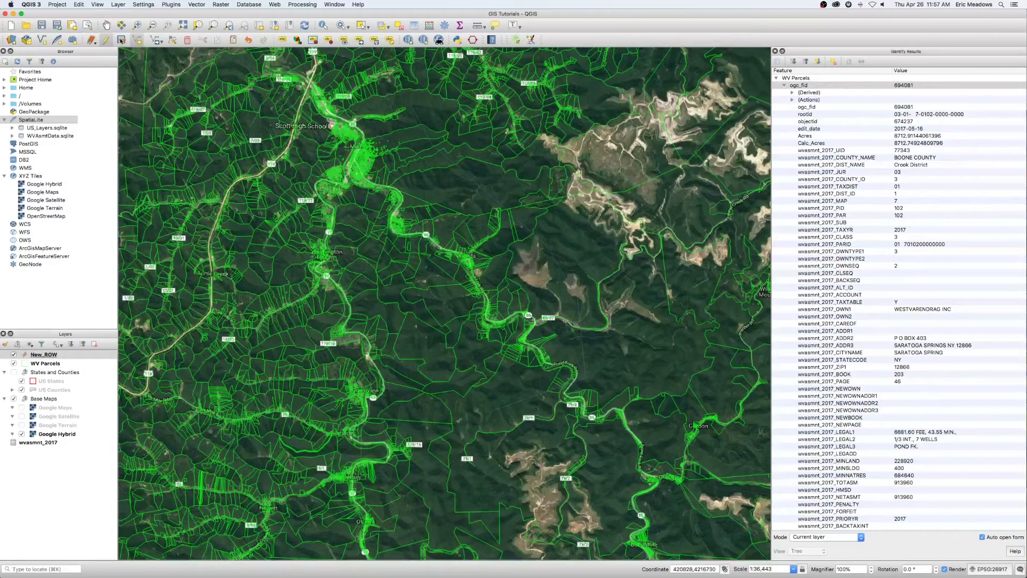
# - Save the New_ROW edits and apply the 'topo main road' line symbology
pyautogui.click(106, 40)
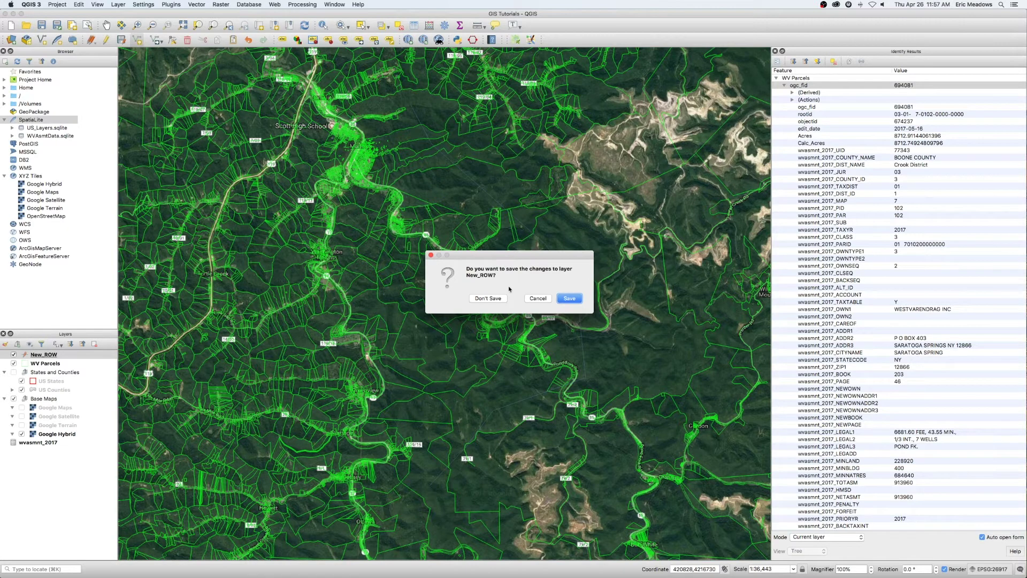
pyautogui.click(568, 298)
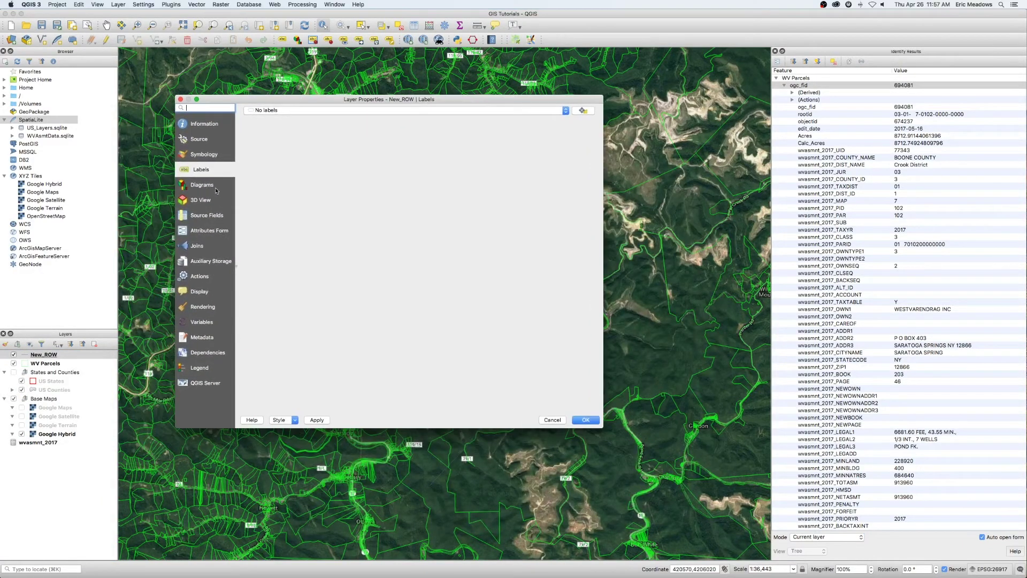
pyautogui.click(206, 155)
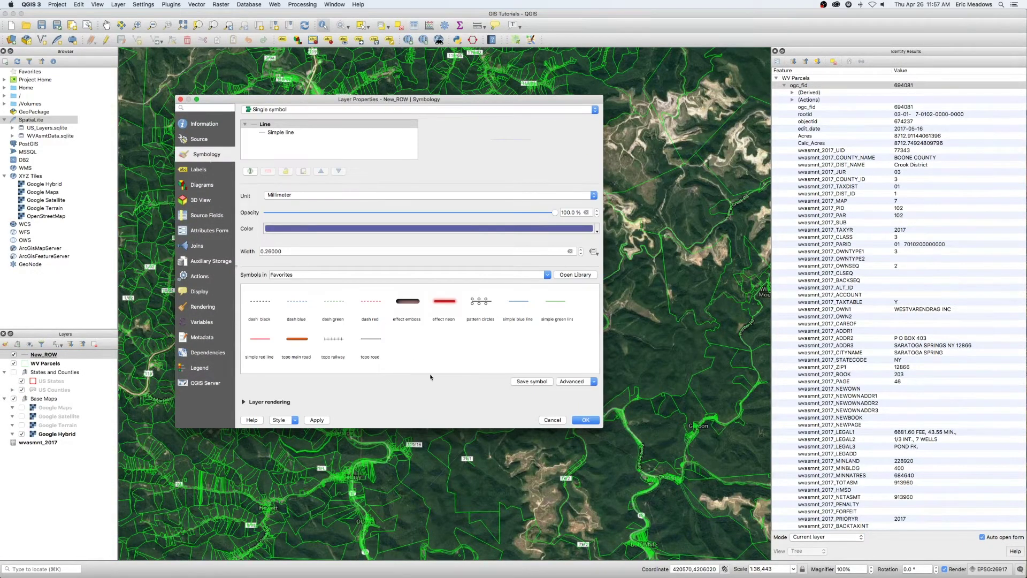
pyautogui.click(297, 343)
pyautogui.click(585, 420)
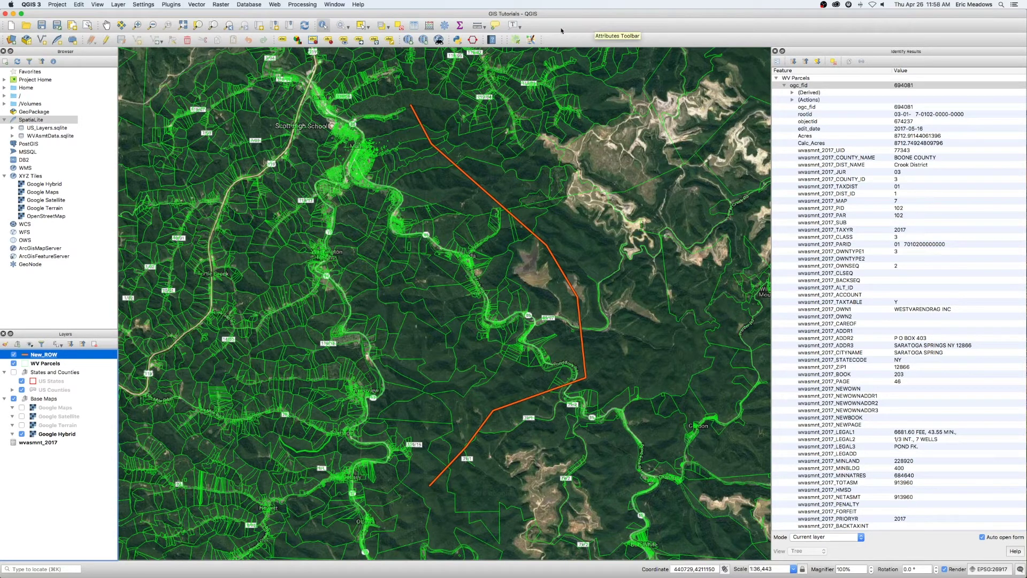
# - Run Select by location to select WV Parcels features intersecting the New_ROW line
pyautogui.click(444, 26)
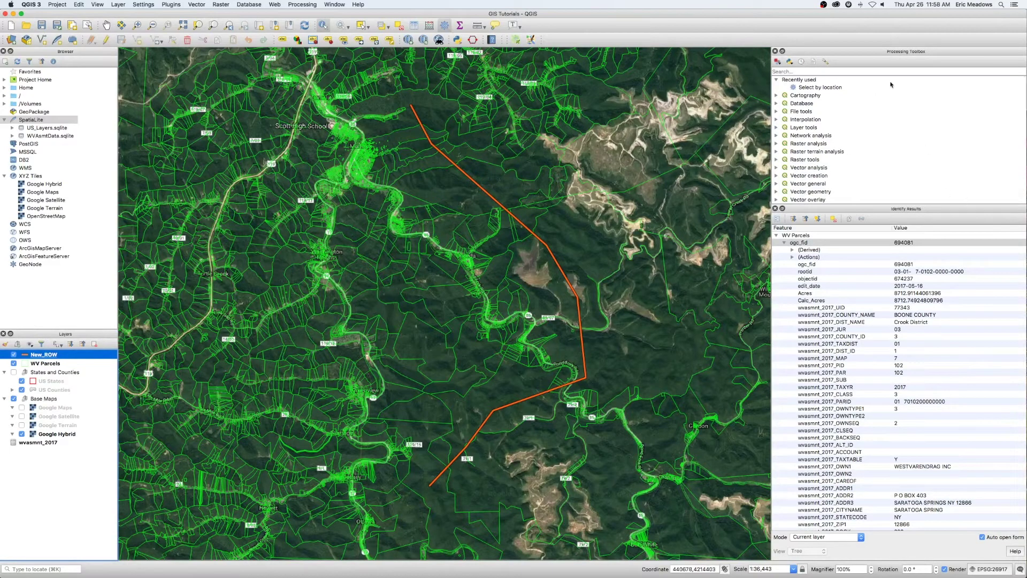
pyautogui.scroll(-4, 859, 155)
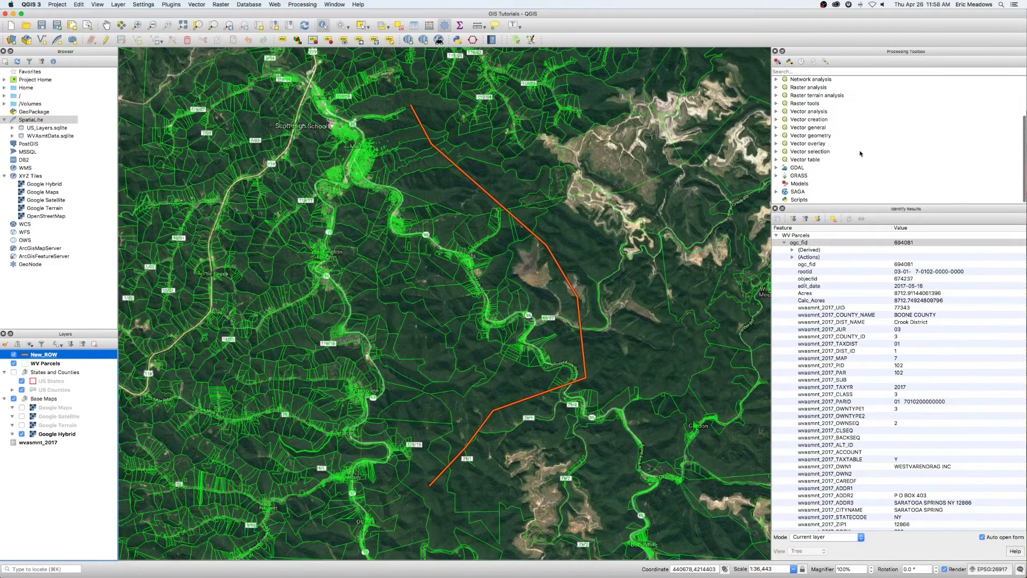
pyautogui.doubleClick(826, 153)
pyautogui.scroll(-4, 829, 158)
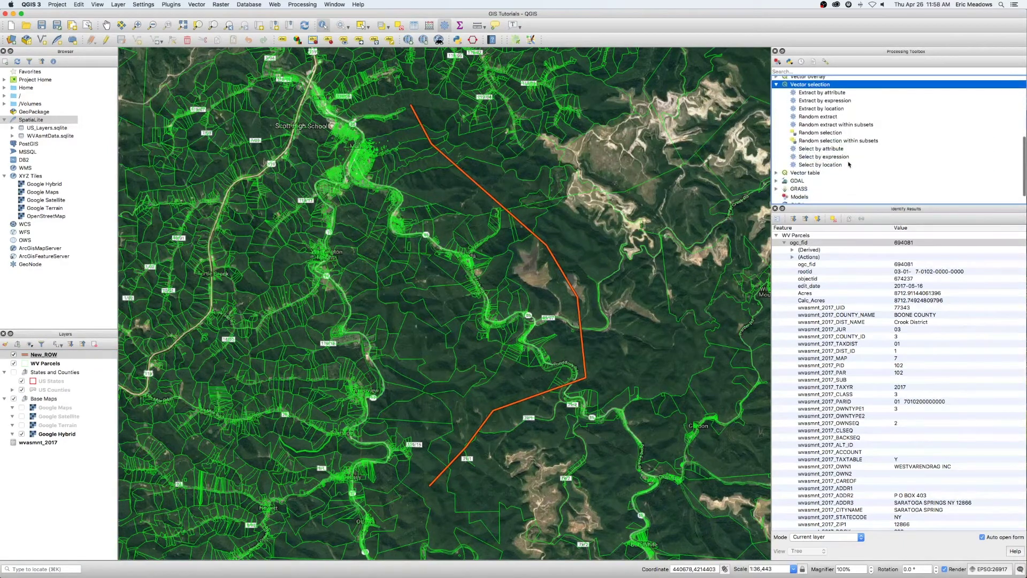
pyautogui.doubleClick(838, 165)
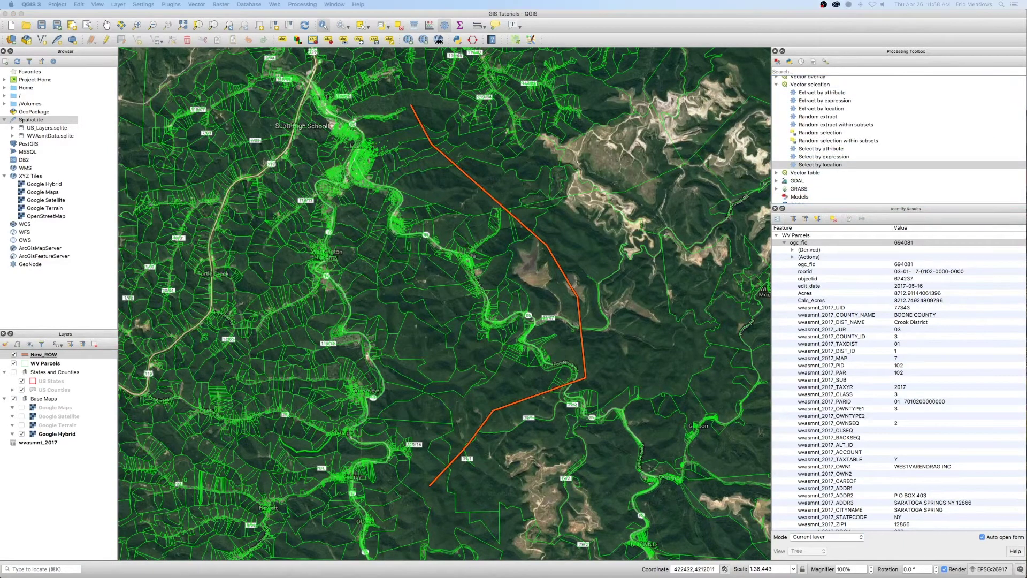
pyautogui.moveTo(271, 117); pyautogui.dragTo(174, 105)
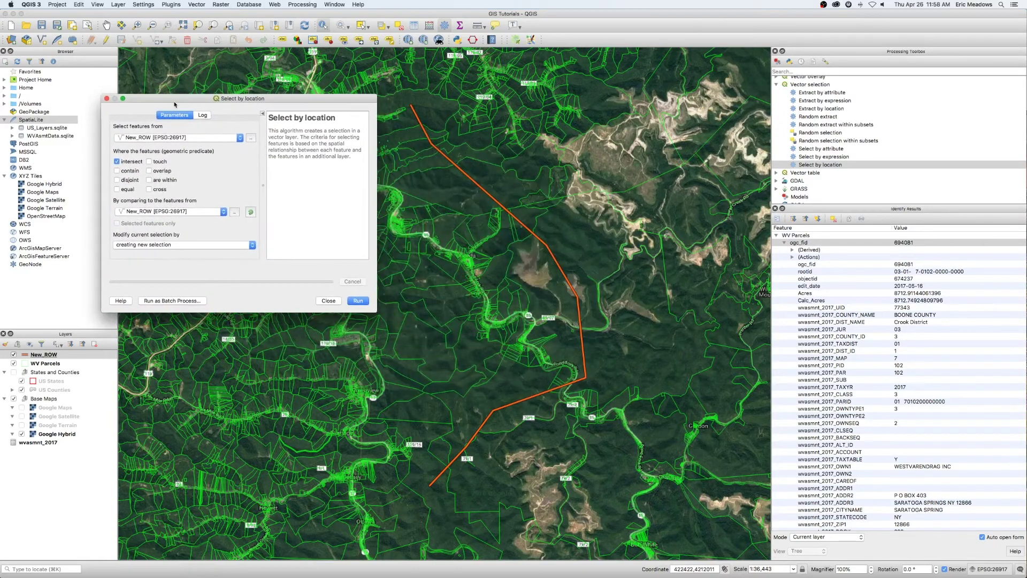
pyautogui.click(236, 139)
pyautogui.click(158, 163)
pyautogui.click(357, 301)
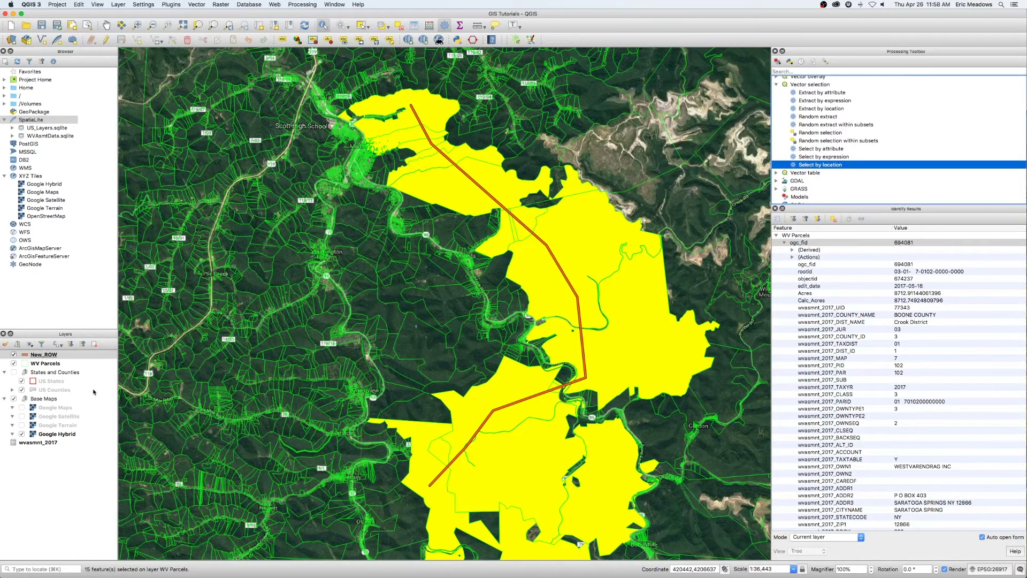
# - Open the WV Parcels attribute table from its Layers panel context menu
pyautogui.rightClick(48, 364)
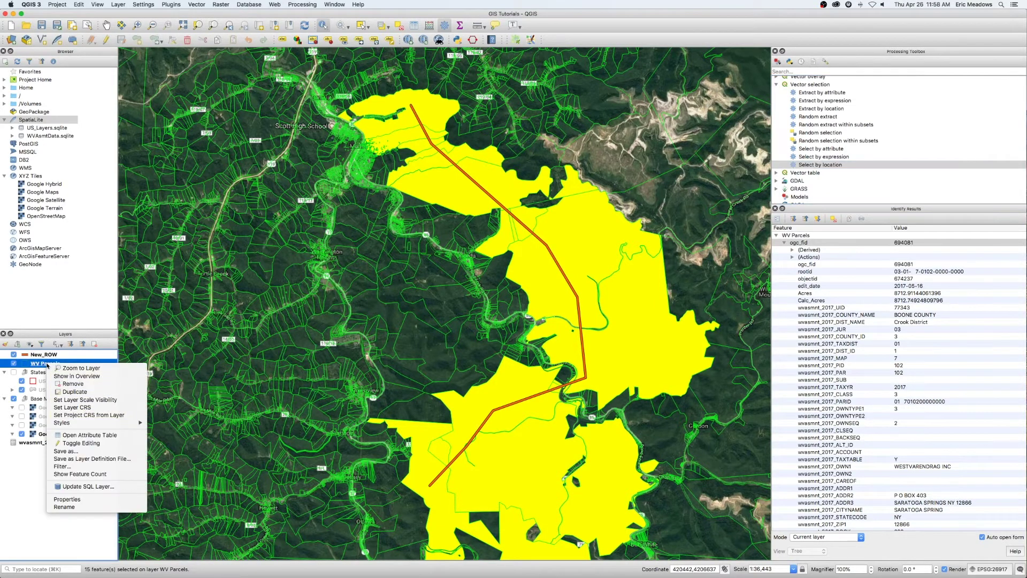
pyautogui.click(90, 436)
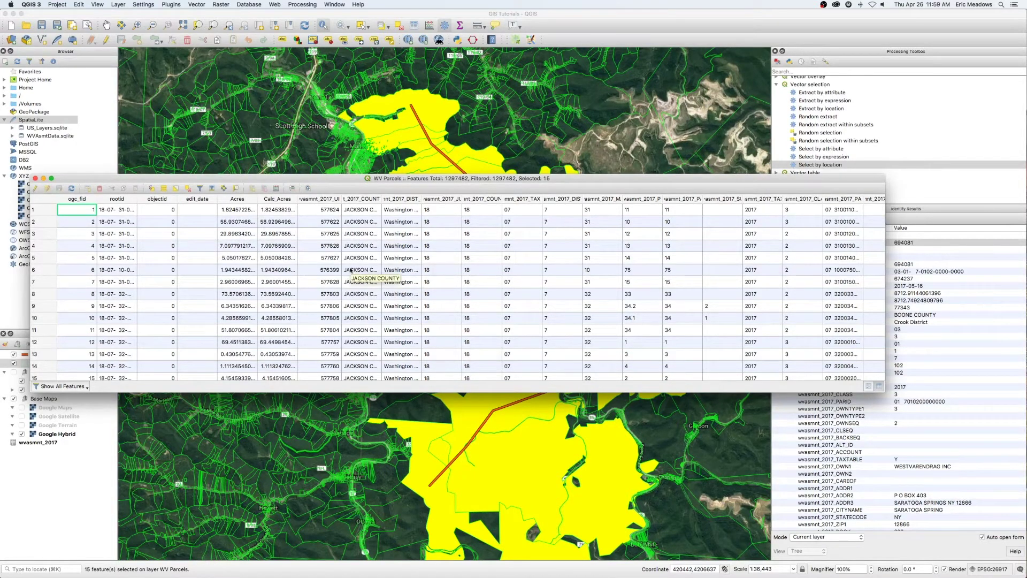
# - Show only the 15 selected parcels, enlarge the table, and scroll to the owner columns
pyautogui.click(86, 386)
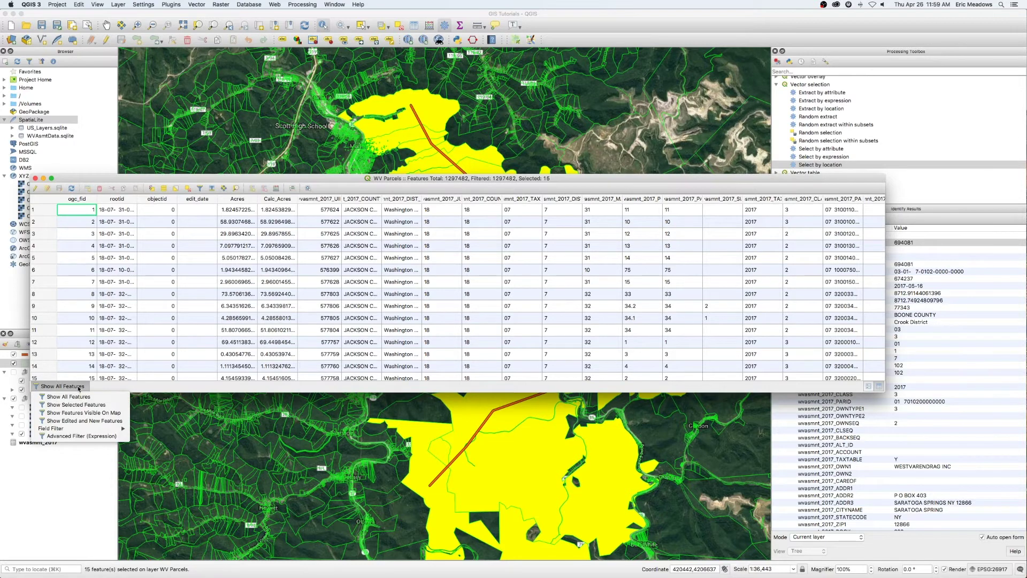
pyautogui.click(86, 405)
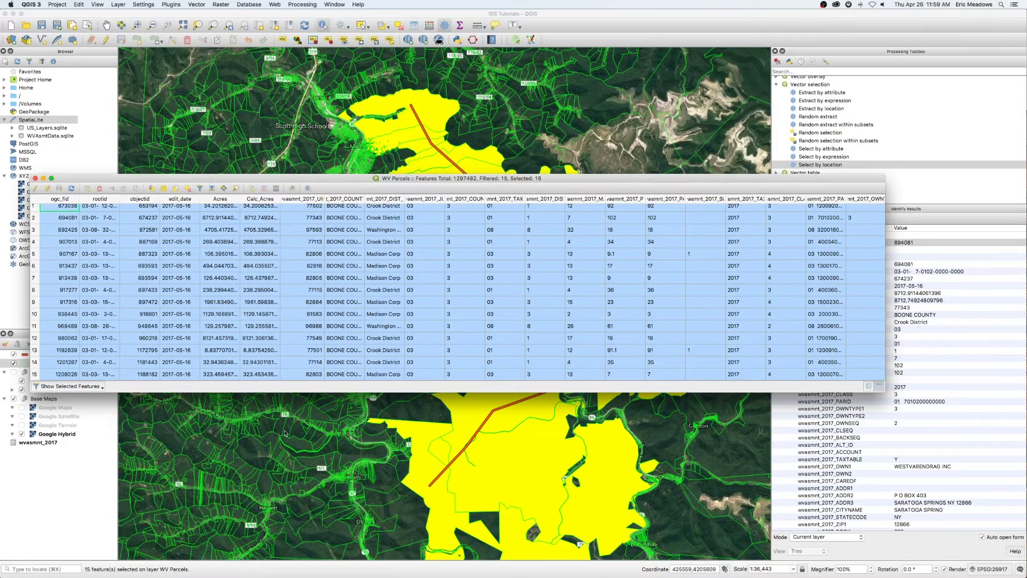
pyautogui.moveTo(281, 393); pyautogui.dragTo(280, 509)
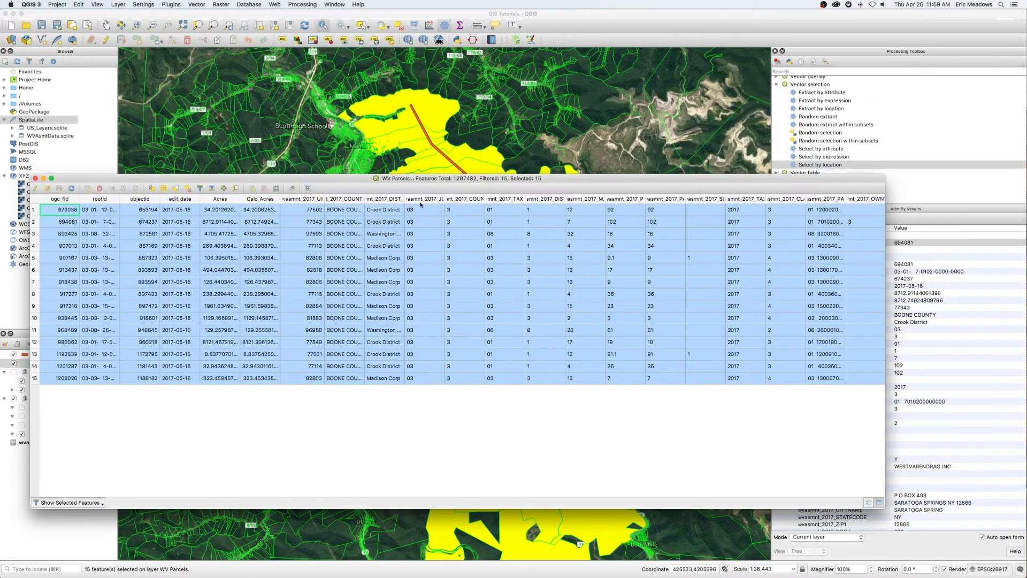
pyautogui.hscroll(10, 423, 260)
pyautogui.hscroll(10, 424, 261)
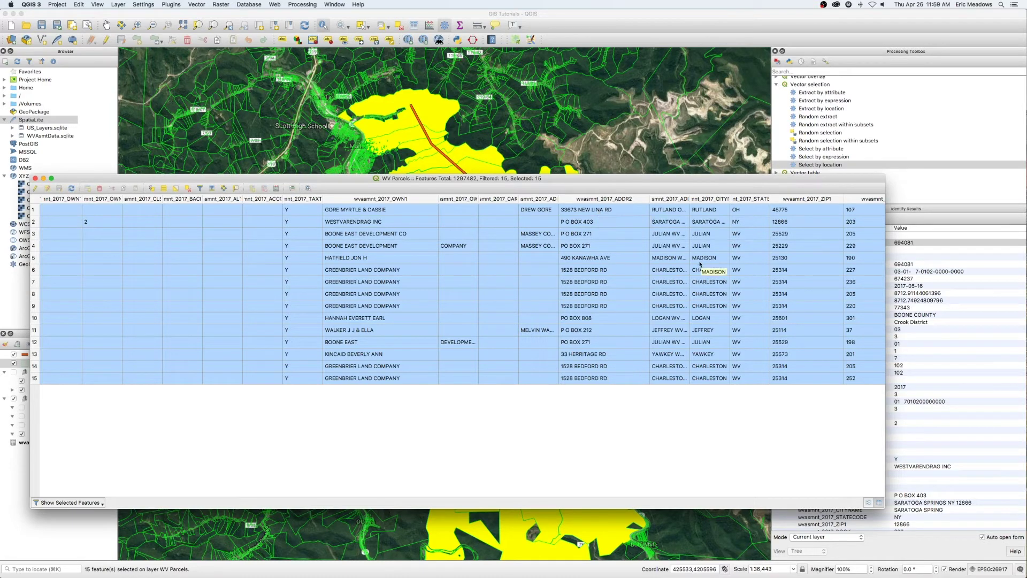
pyautogui.hscroll(10, 700, 267)
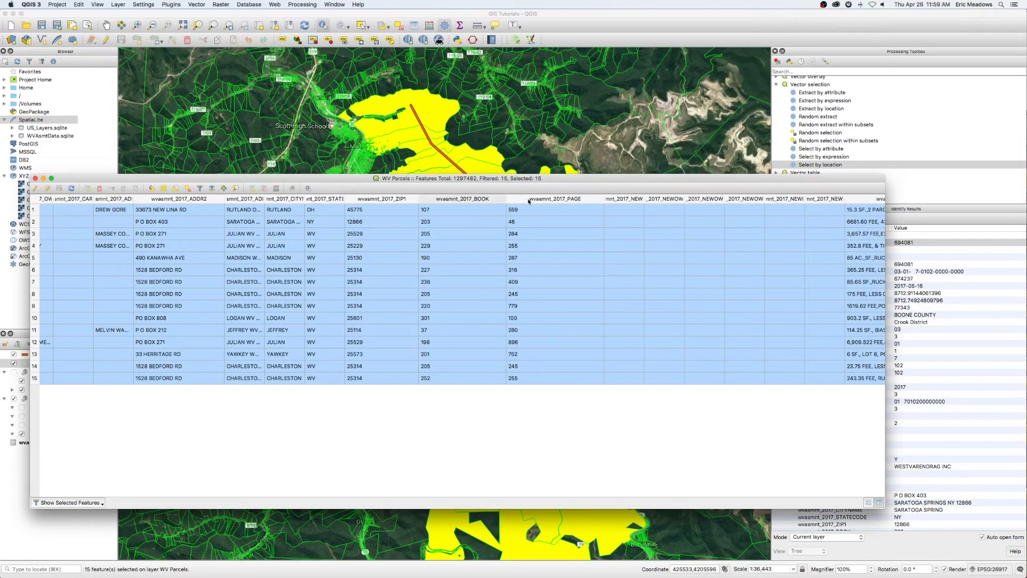
# - Sort the selected parcels by wvasmnt_2017_PAGE, review the remaining columns, and close the table
pyautogui.click(554, 199)
pyautogui.hscroll(6, 566, 233)
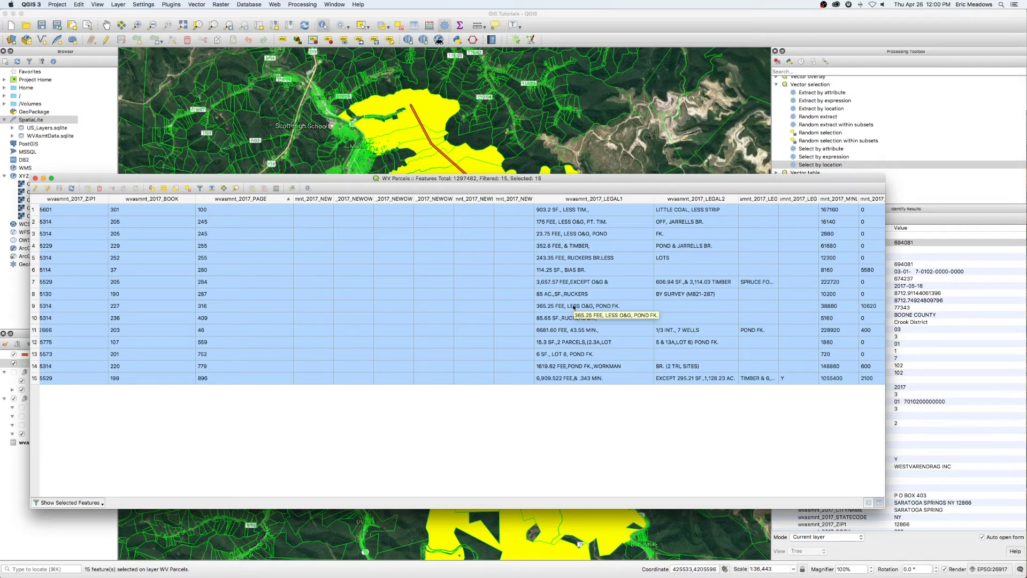
pyautogui.hscroll(5, 605, 304)
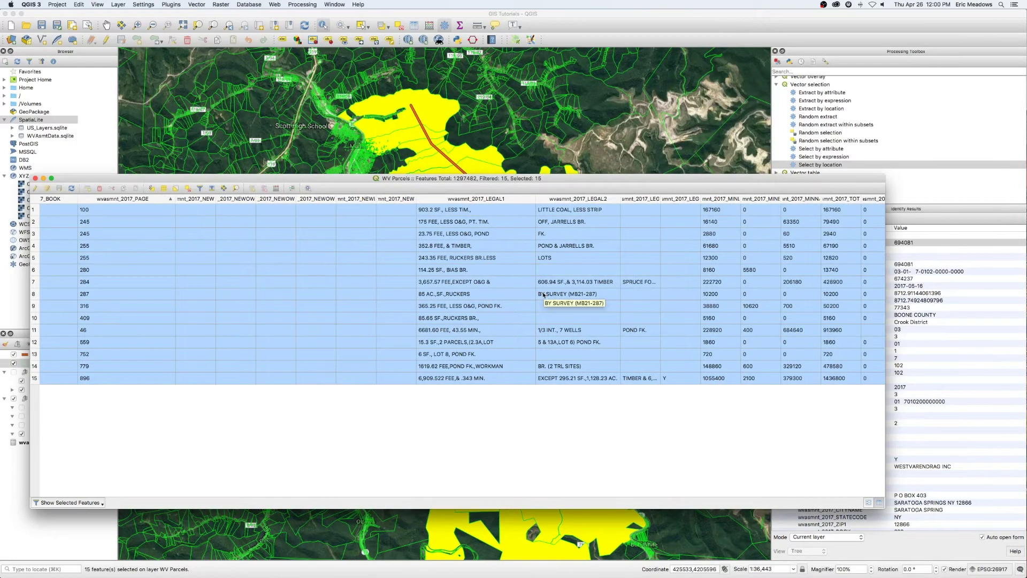
pyautogui.hscroll(5, 544, 295)
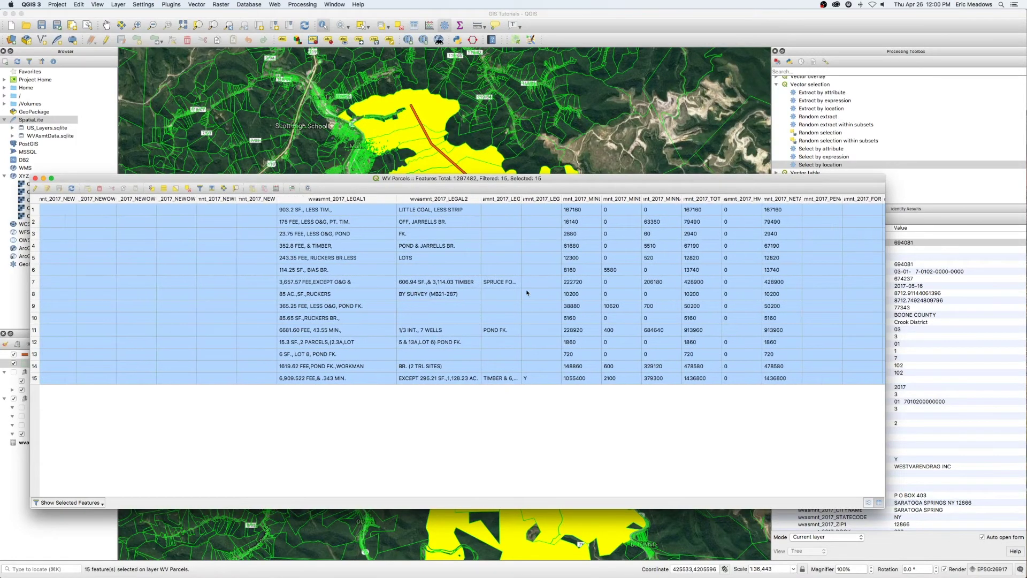
pyautogui.moveTo(232, 183); pyautogui.dragTo(269, 181)
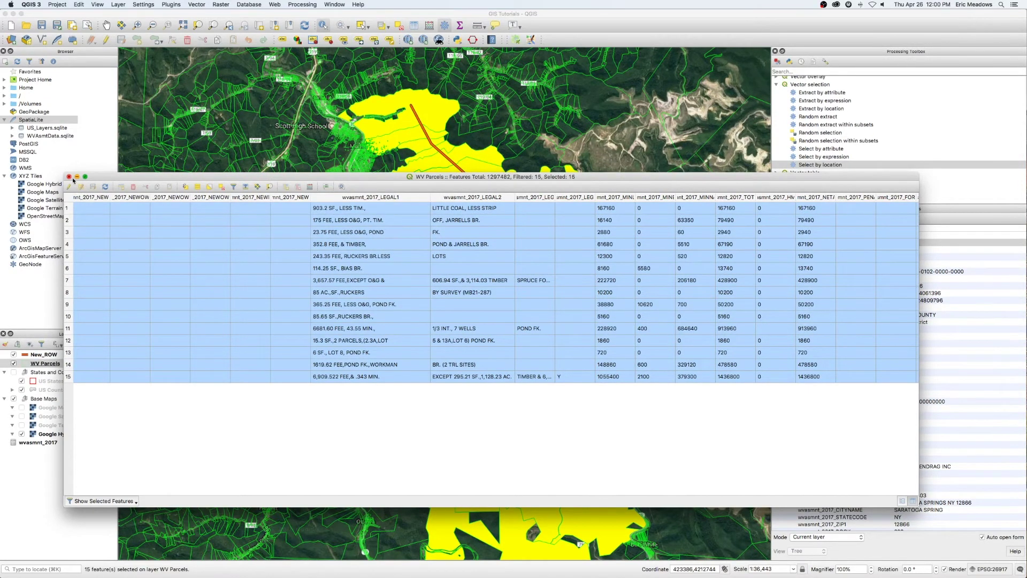
pyautogui.click(69, 177)
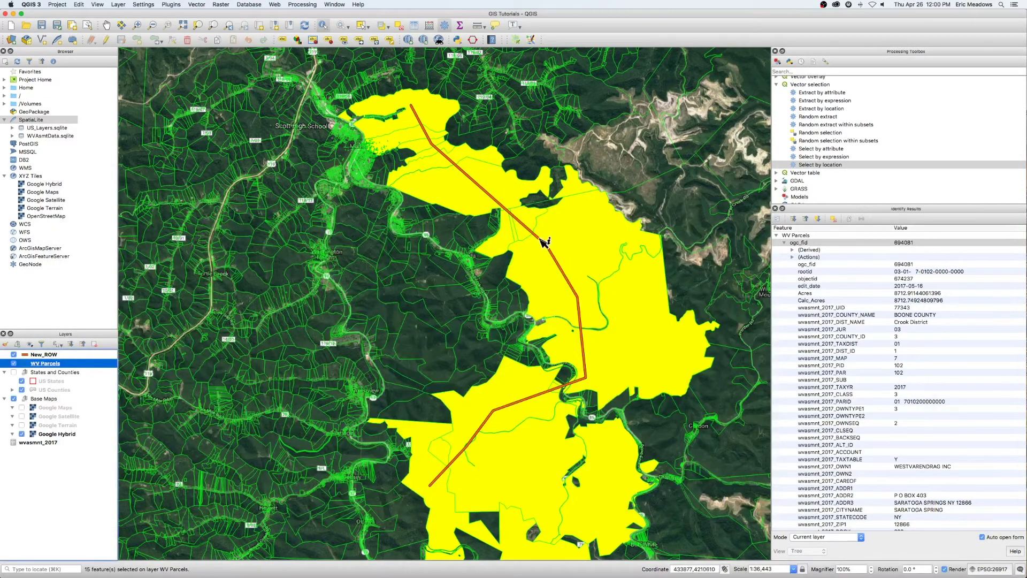
pyautogui.rightClick(47, 355)
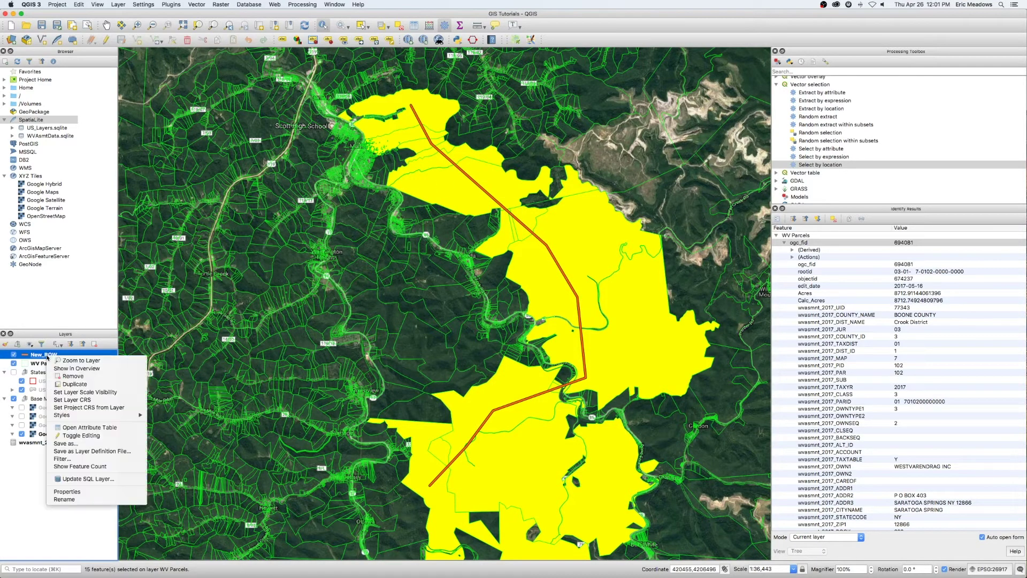
pyautogui.click(87, 429)
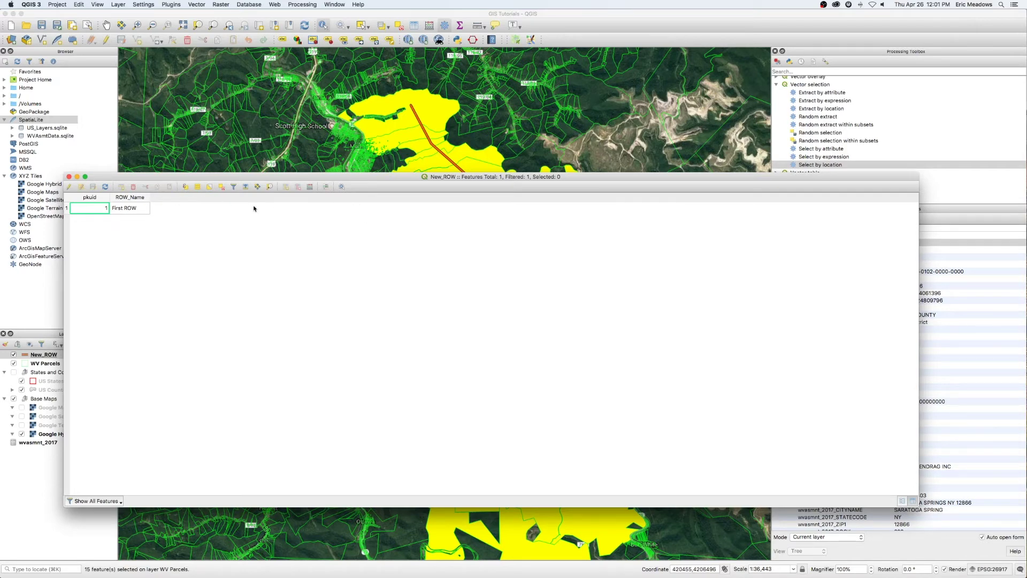
pyautogui.moveTo(152, 178); pyautogui.dragTo(185, 183)
pyautogui.click(104, 182)
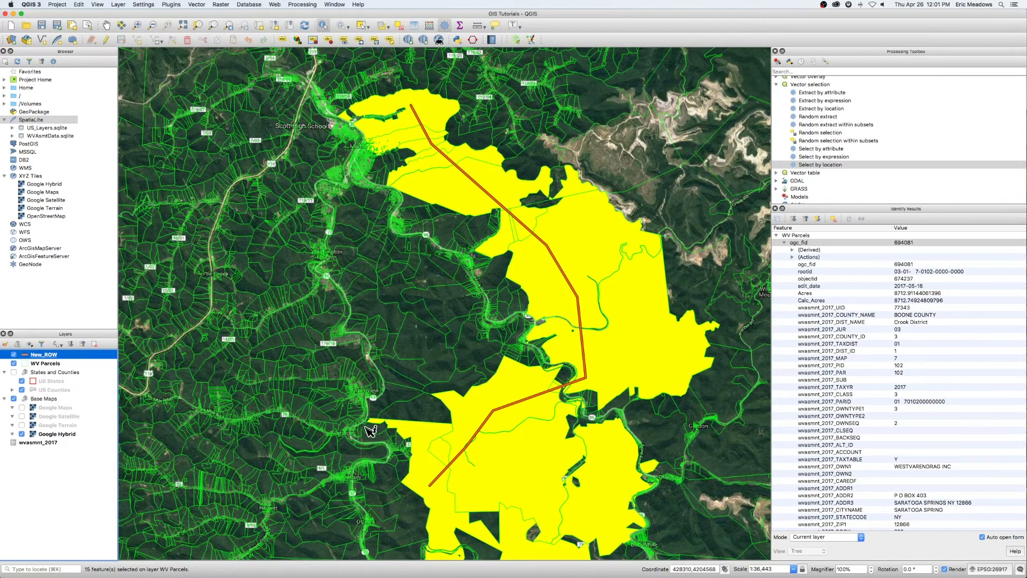
# - Outline the identified Boone County parcel in red from its Identify Results rows
pyautogui.click(945, 415)
pyautogui.scroll(-5, 938, 416)
pyautogui.click(935, 415)
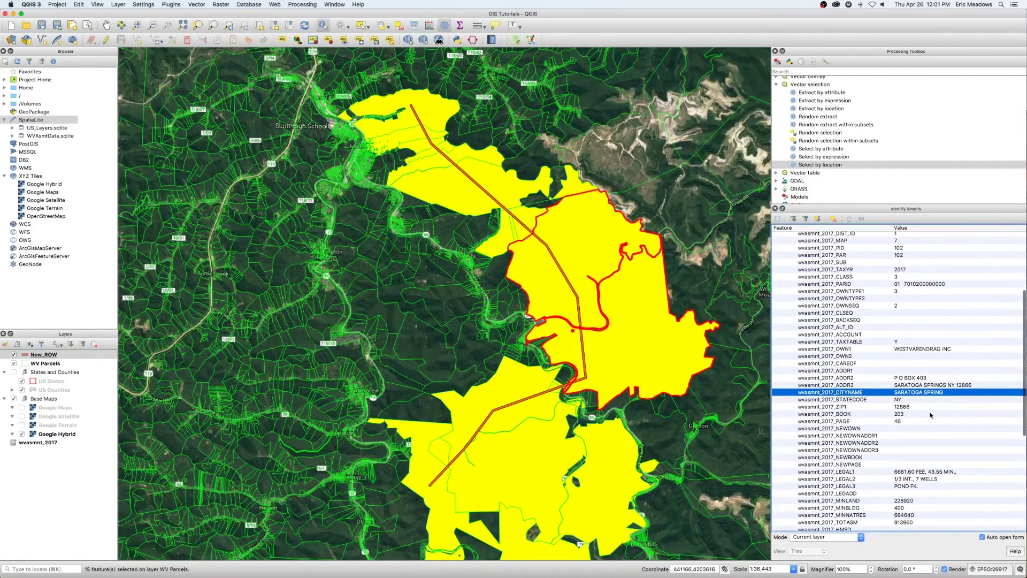
pyautogui.scroll(5, 930, 415)
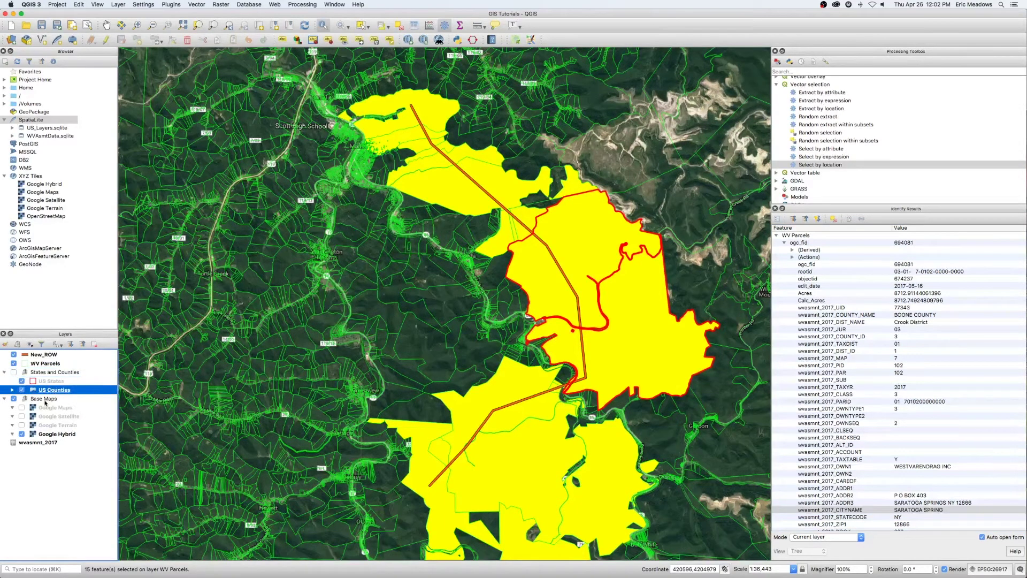
pyautogui.click(45, 399)
pyautogui.click(44, 468)
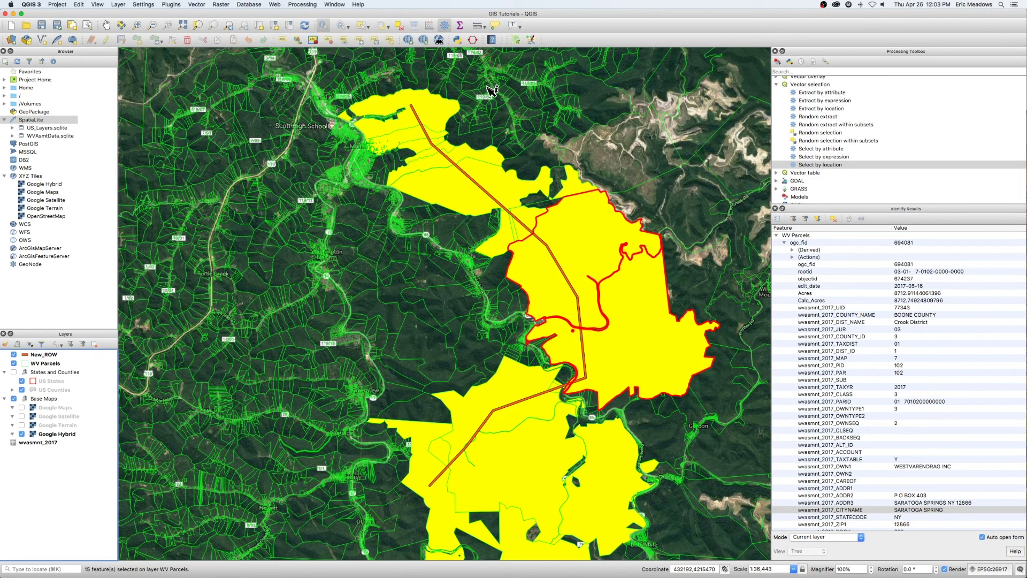
pyautogui.click(57, 434)
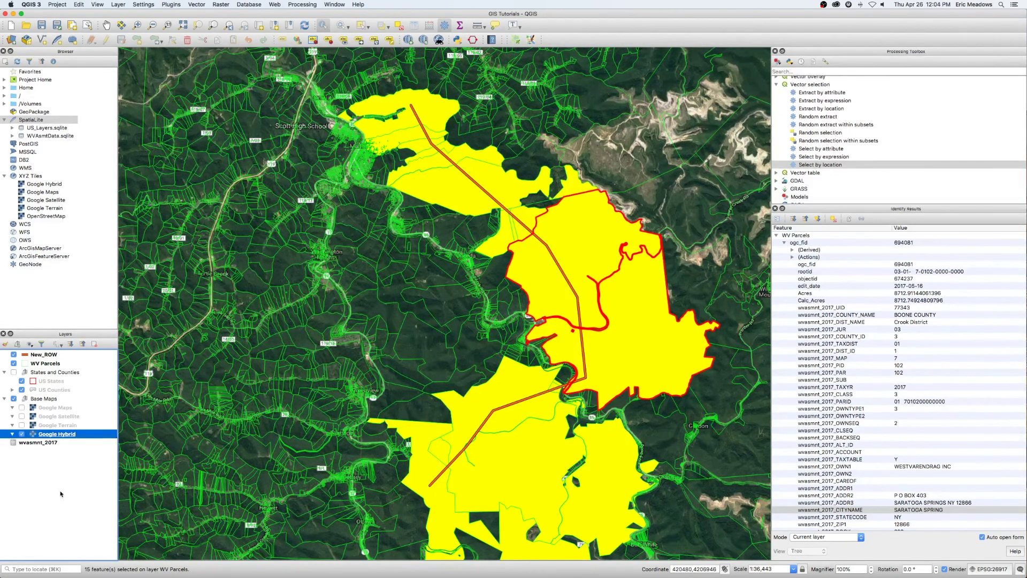